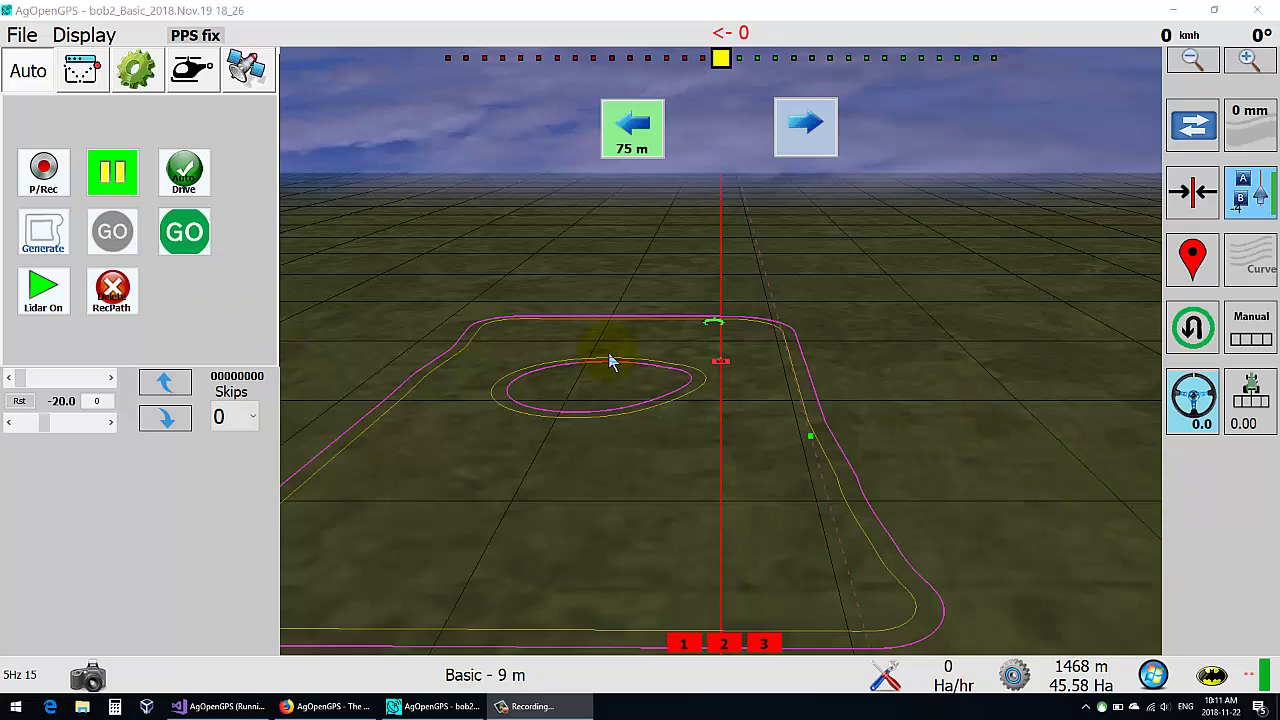
Show the GPS readouts (latitude, longitude, elevation, zone, NMEA) and collapse then re-expand the side panel.
{"action": "left_click", "coordinate": [246, 70]}
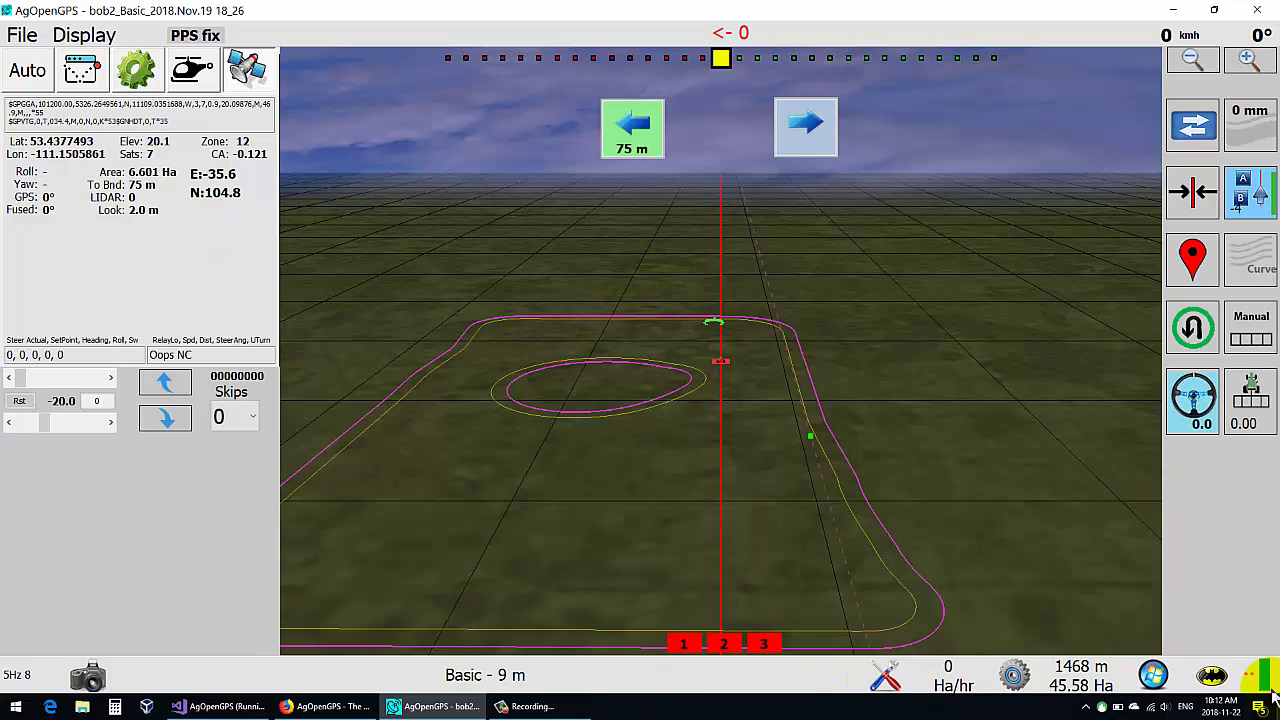
{"action": "left_click", "coordinate": [1224, 680]}
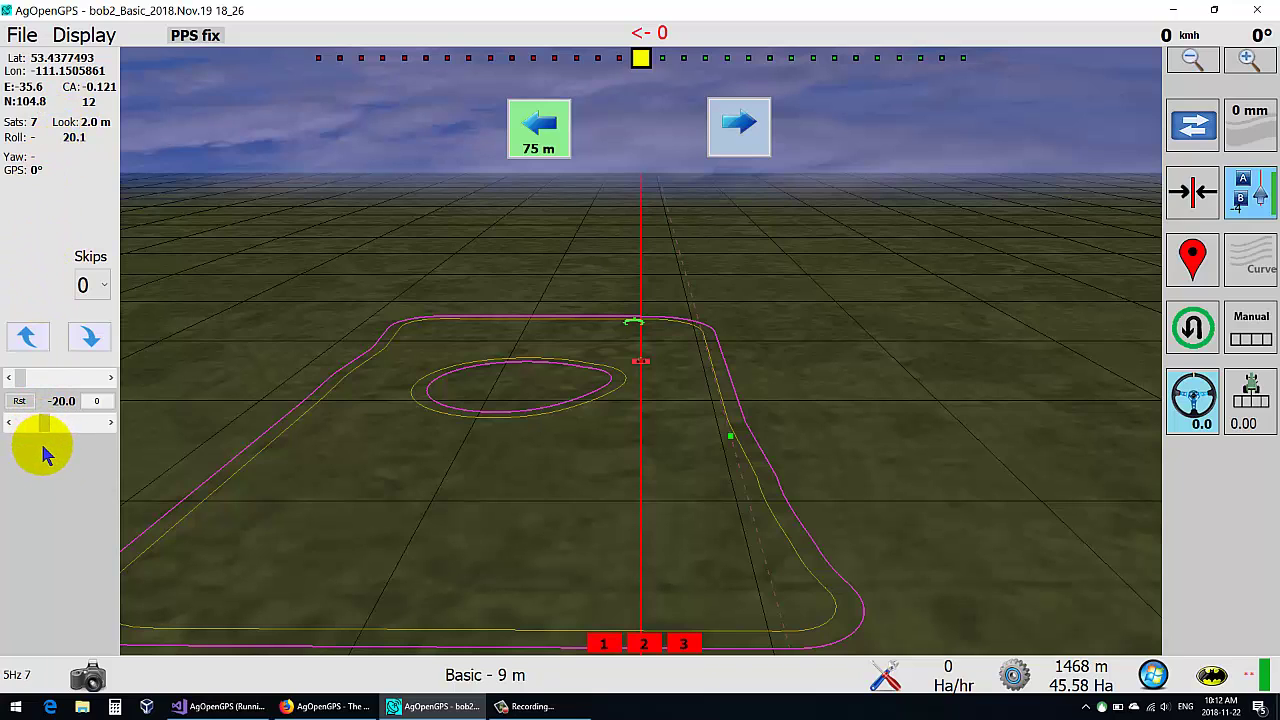
{"action": "left_click", "coordinate": [1208, 682]}
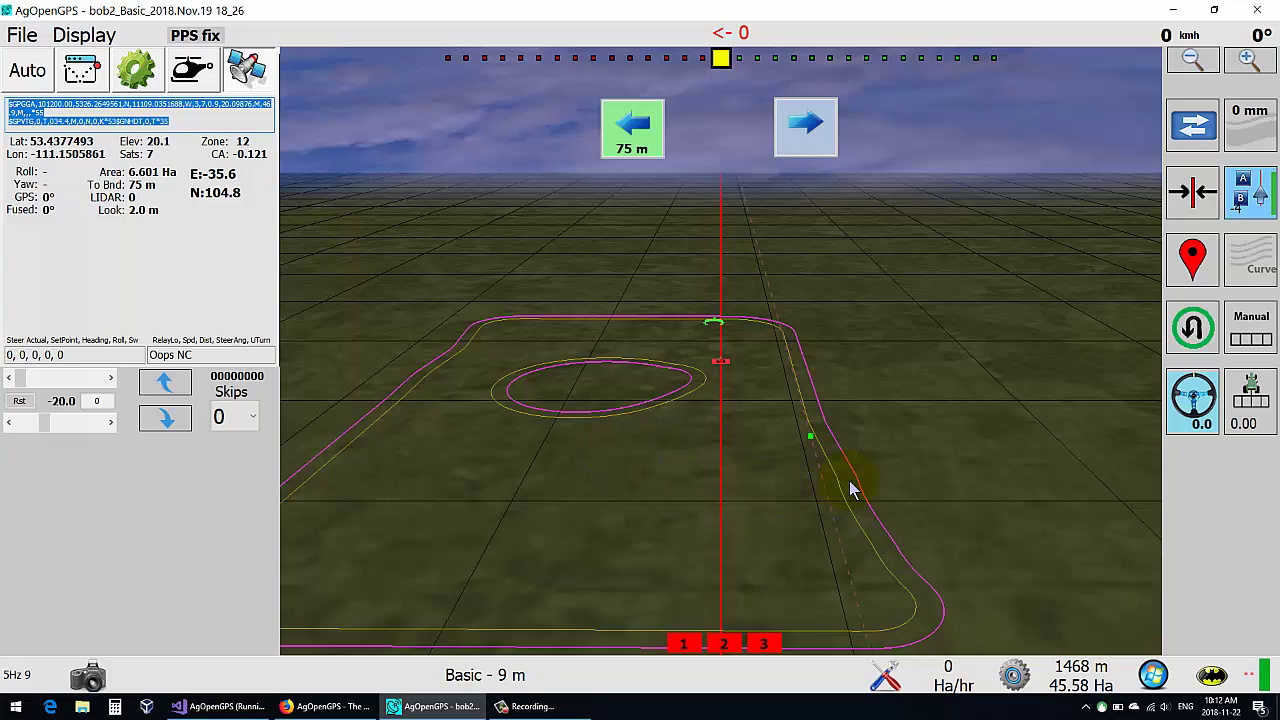
Save the U-turn settings with a 7 m distance from boundary to create turn lines.
{"action": "left_click", "coordinate": [1020, 678]}
{"action": "left_click", "coordinate": [1071, 623]}
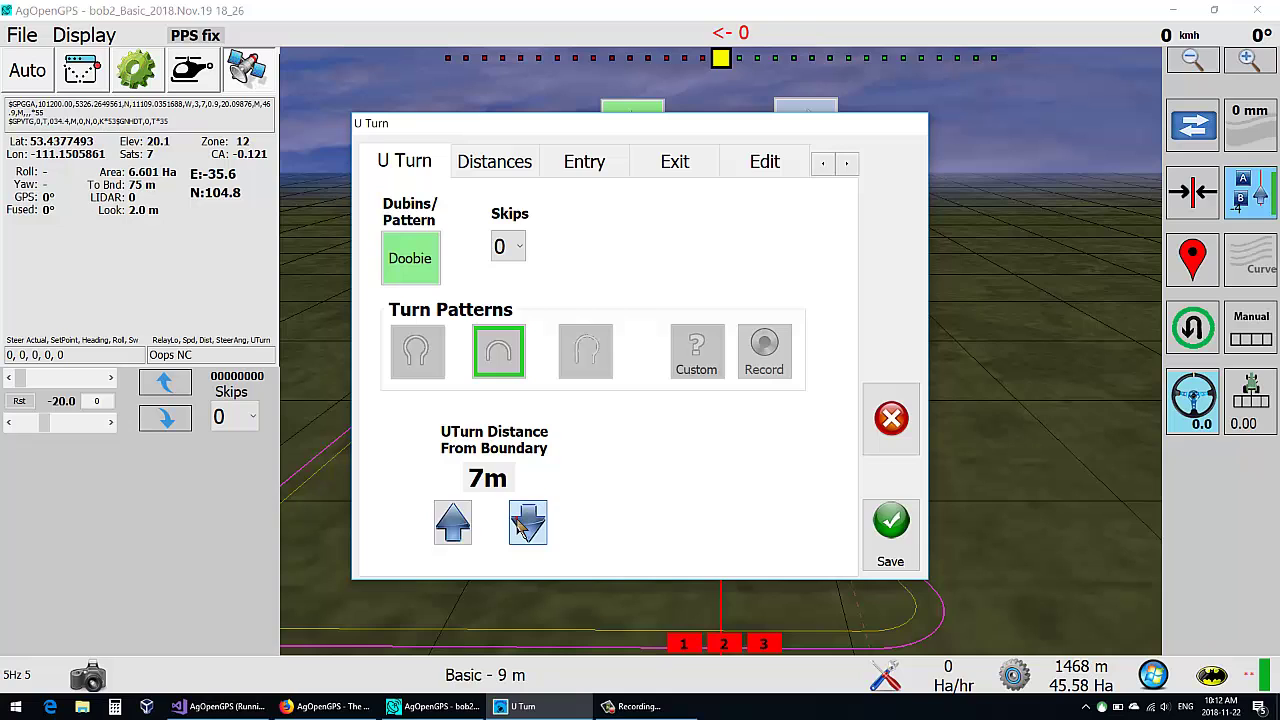
{"action": "left_click", "coordinate": [891, 520]}
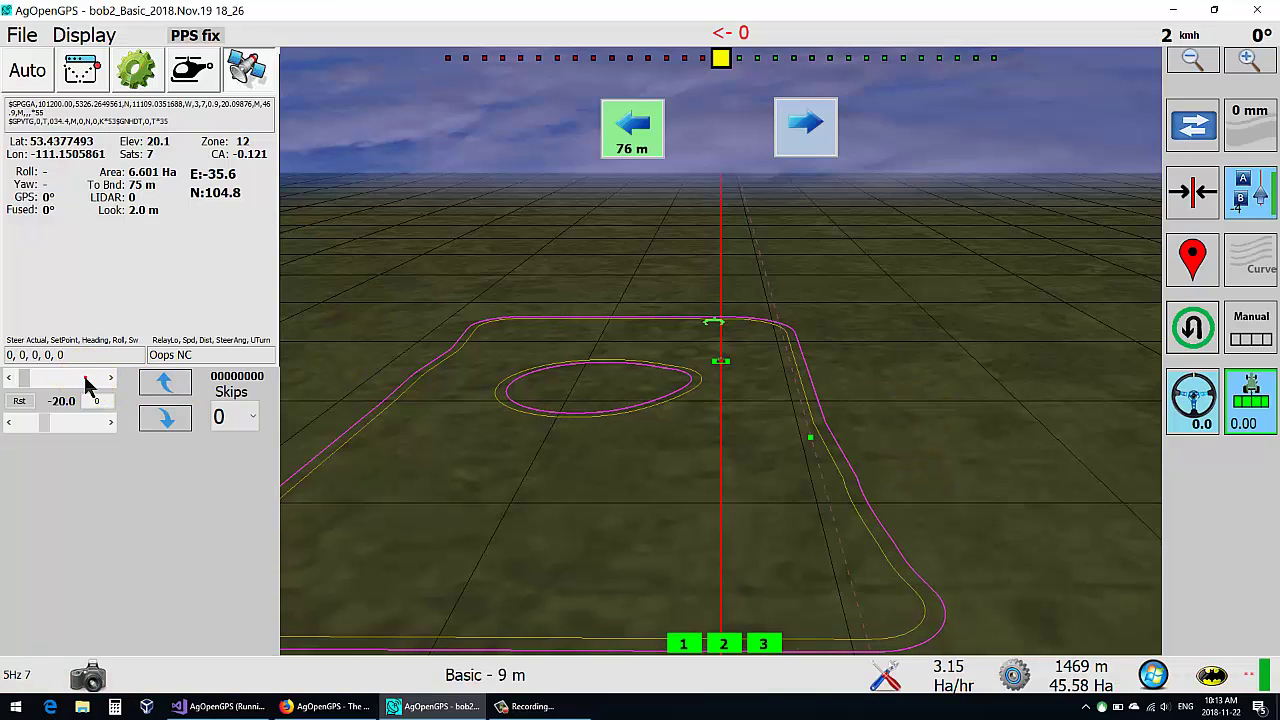
Drive the simulated tractor through the headland U-turn, raising its speed to 10.7 km/h.
{"action": "left_click", "coordinate": [226, 365]}
{"action": "left_click", "coordinate": [165, 380]}
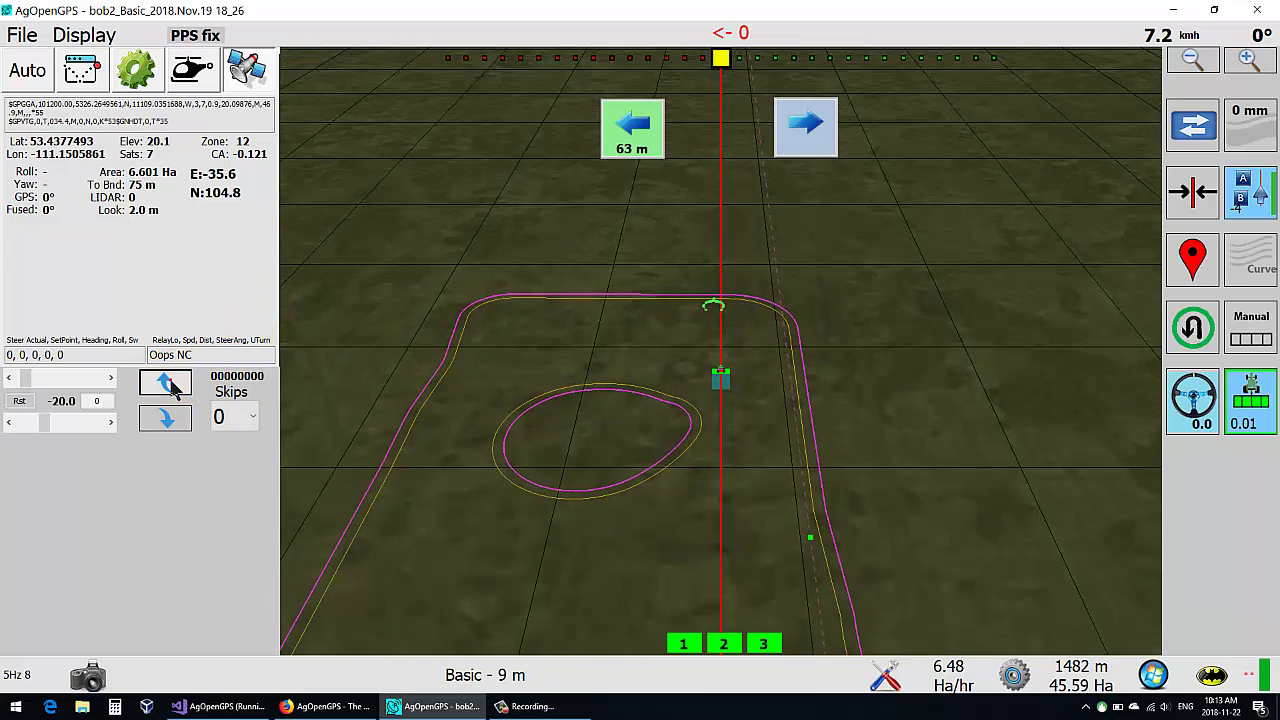
{"action": "left_click", "coordinate": [170, 385]}
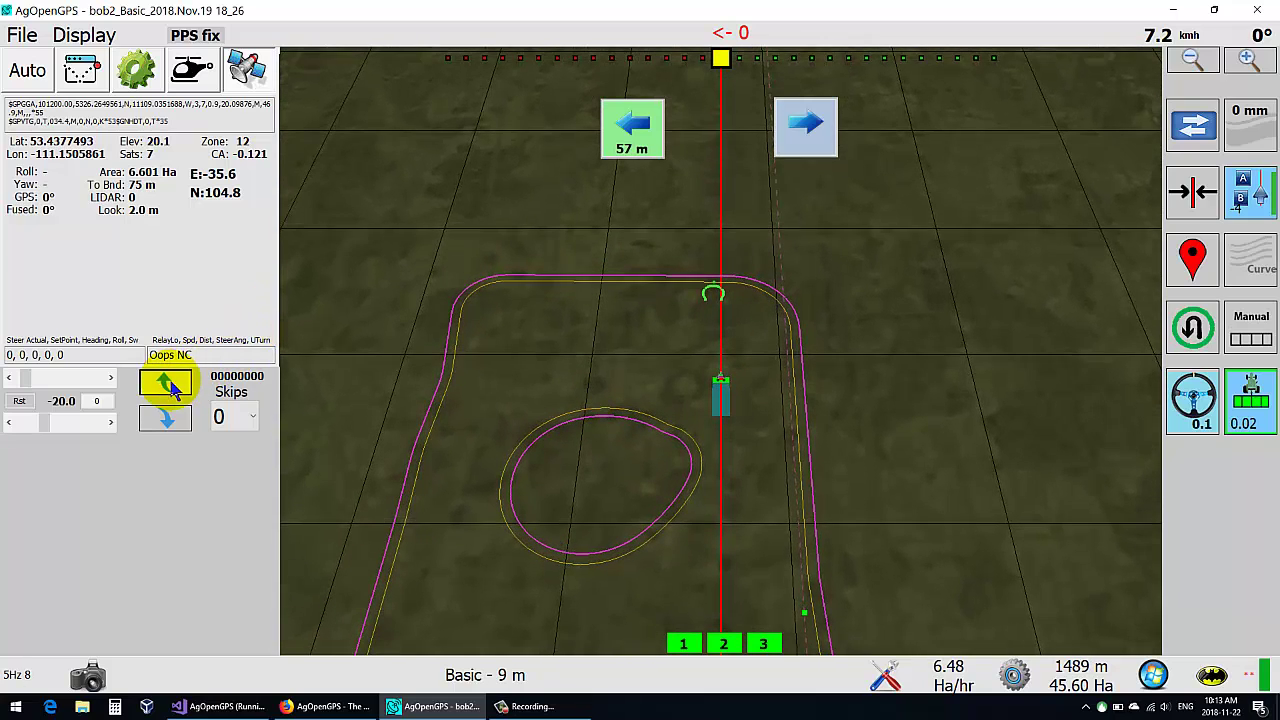
{"action": "left_click", "coordinate": [167, 420]}
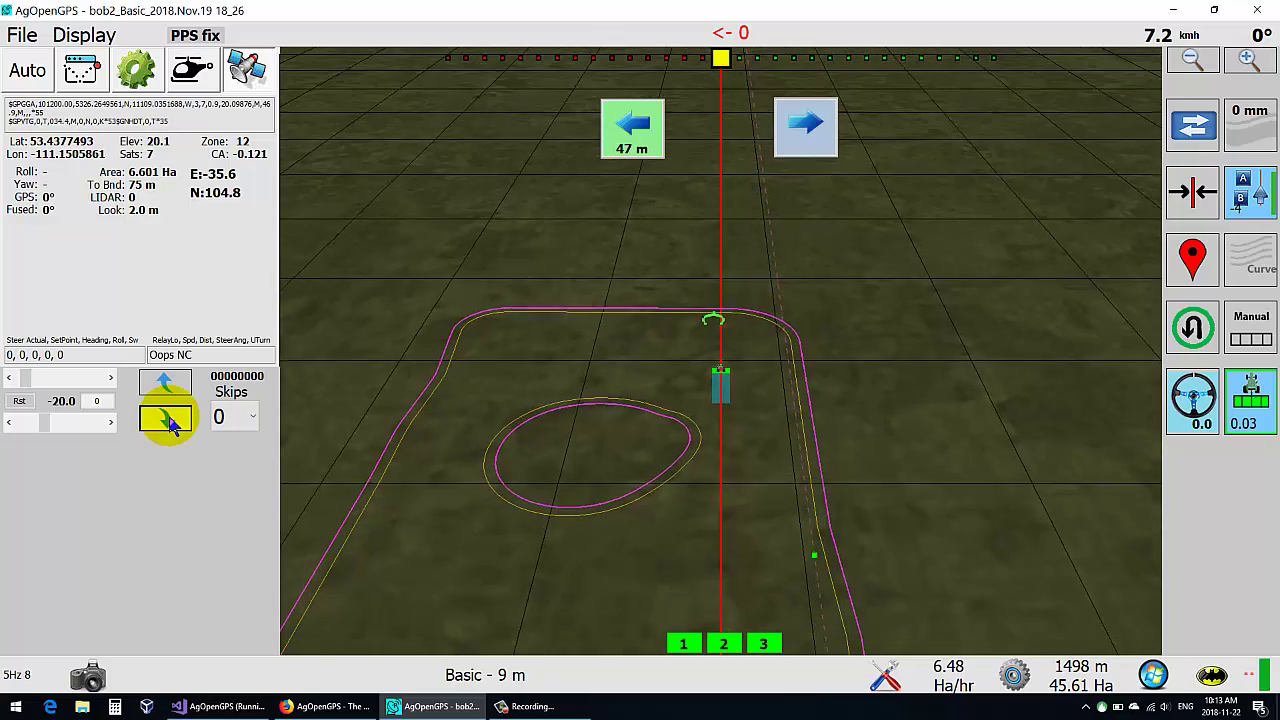
{"action": "left_click", "coordinate": [530, 410]}
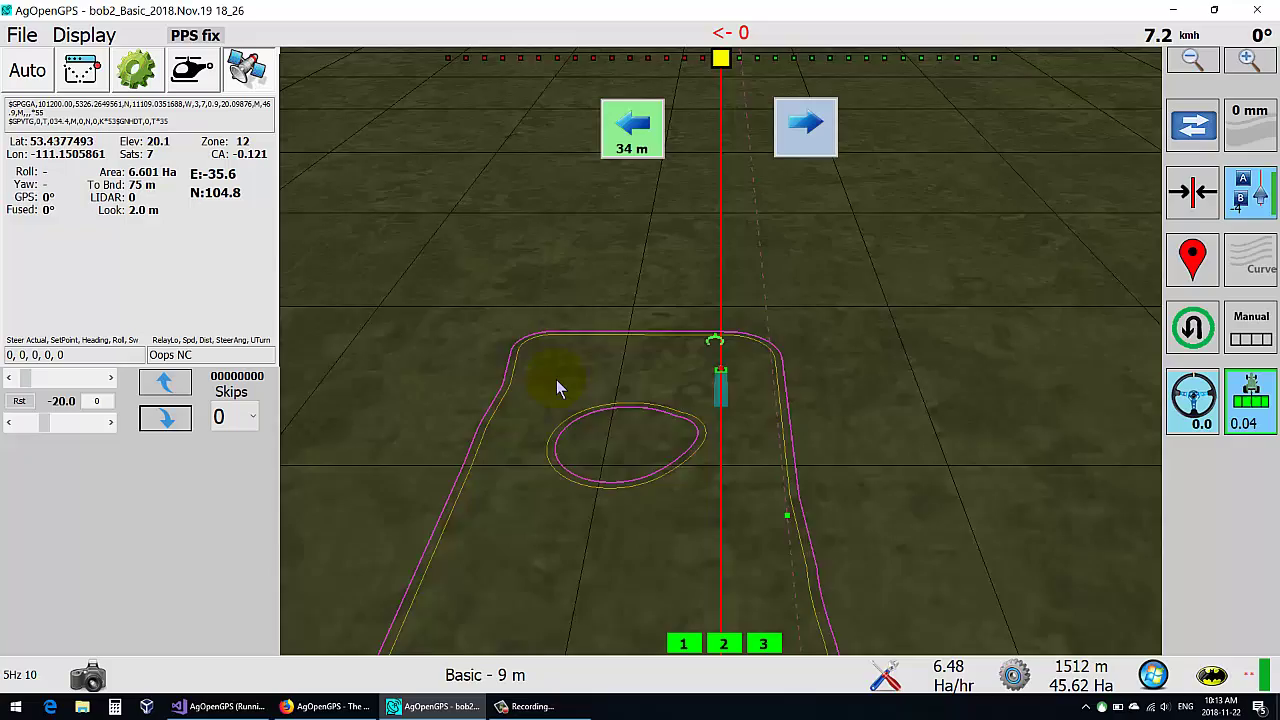
{"action": "scroll", "coordinate": [556, 379], "scroll_direction": "down", "scroll_amount": 5}
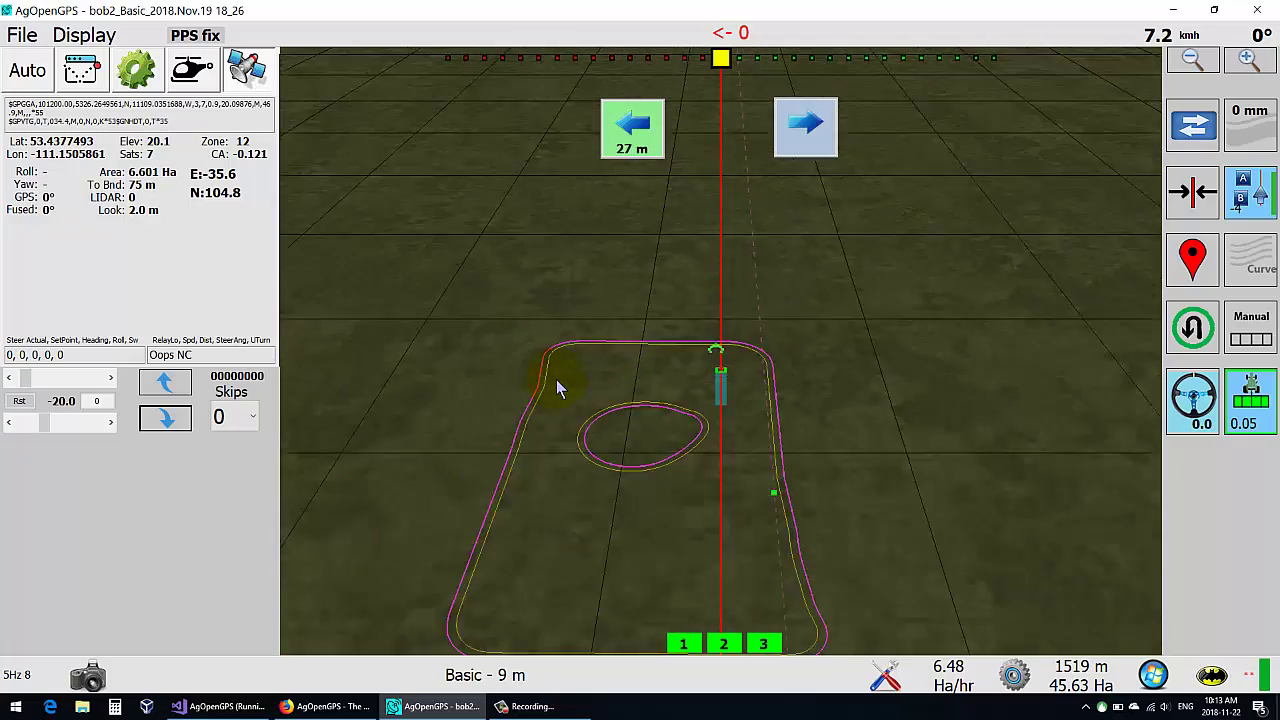
{"action": "scroll", "coordinate": [556, 379], "scroll_direction": "up", "scroll_amount": 3}
{"action": "scroll", "coordinate": [556, 379], "scroll_direction": "up", "scroll_amount": 3}
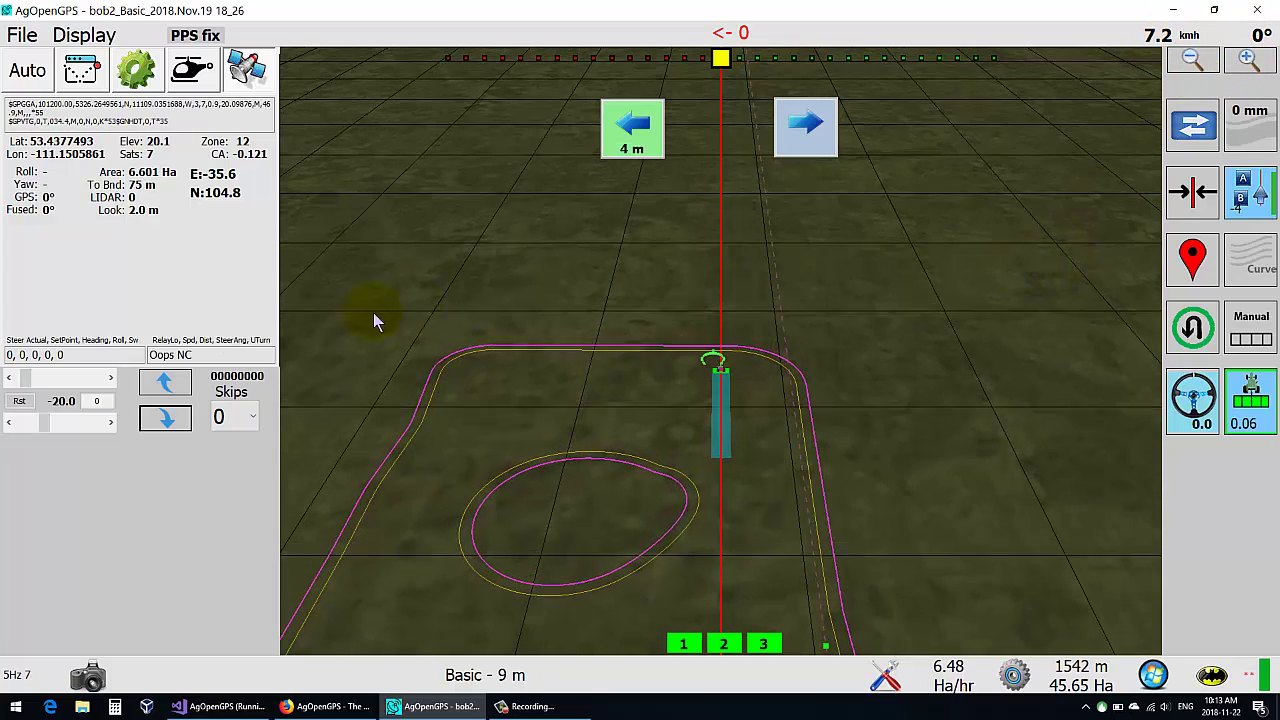
{"action": "left_click", "coordinate": [165, 418]}
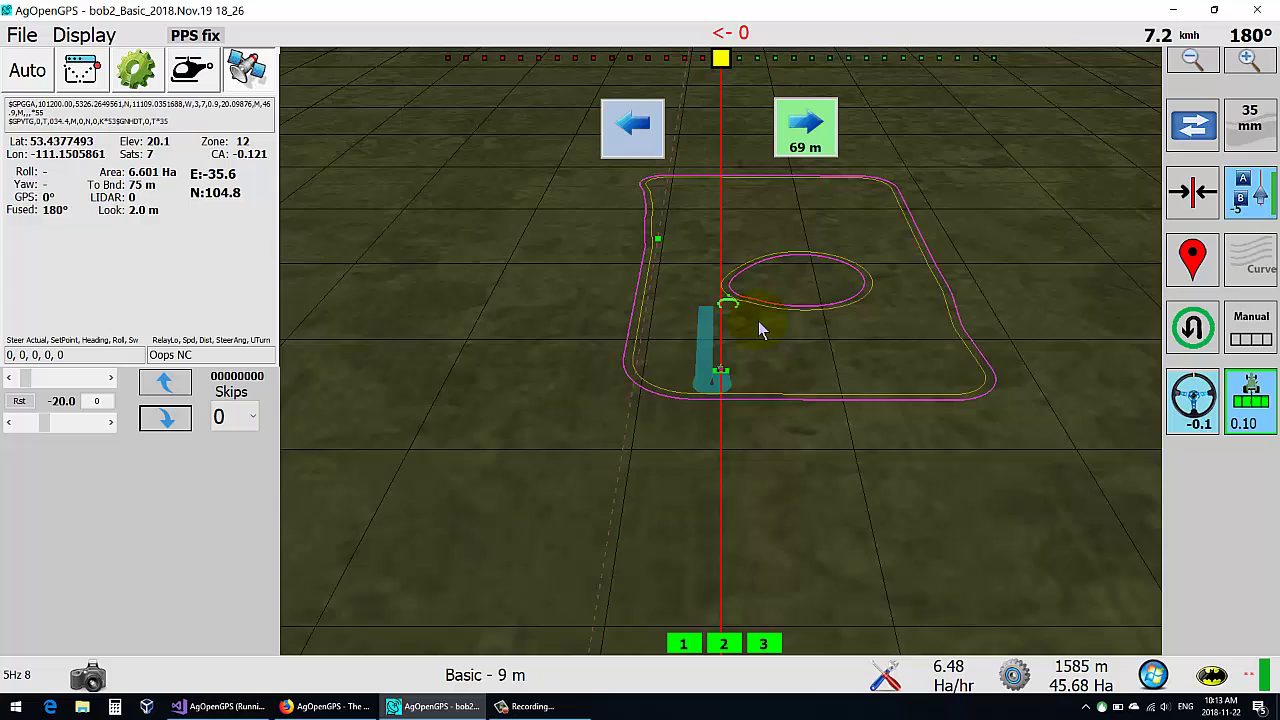
{"action": "left_click", "coordinate": [78, 380]}
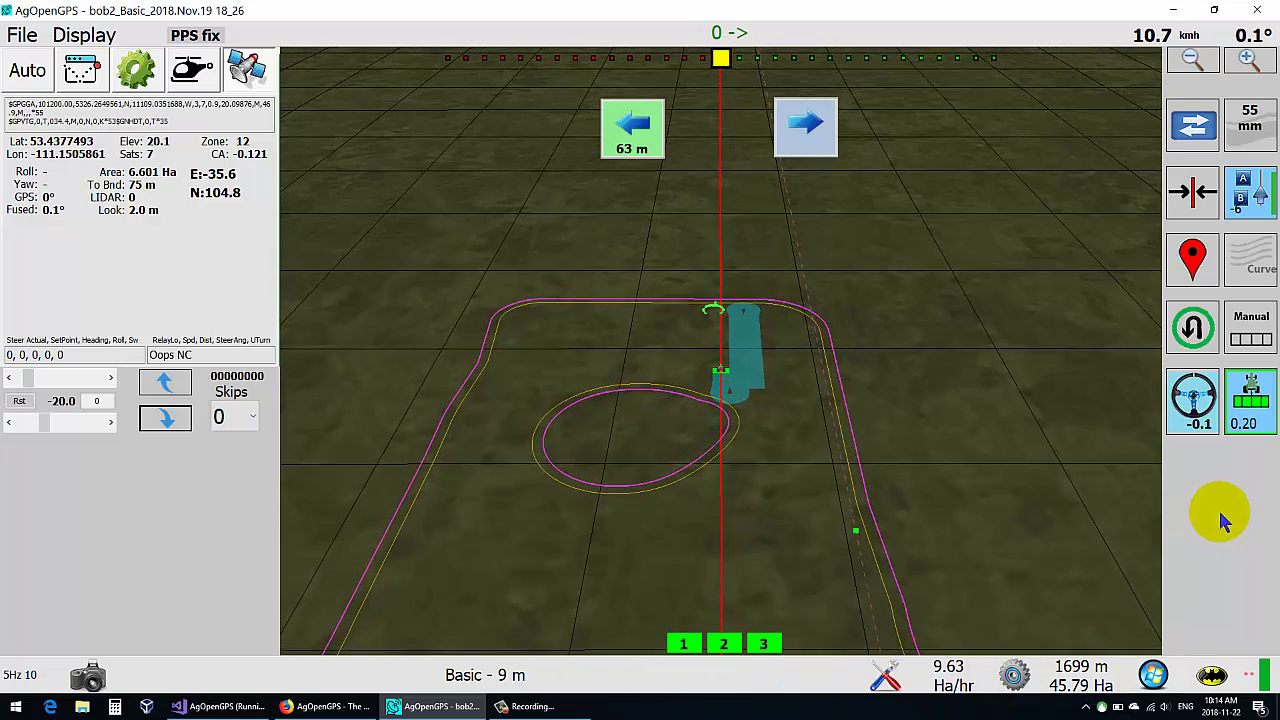
Load a saved AB line, pick the left-turn direction, and re-enable automatic U-turns.
{"action": "left_click", "coordinate": [1245, 192]}
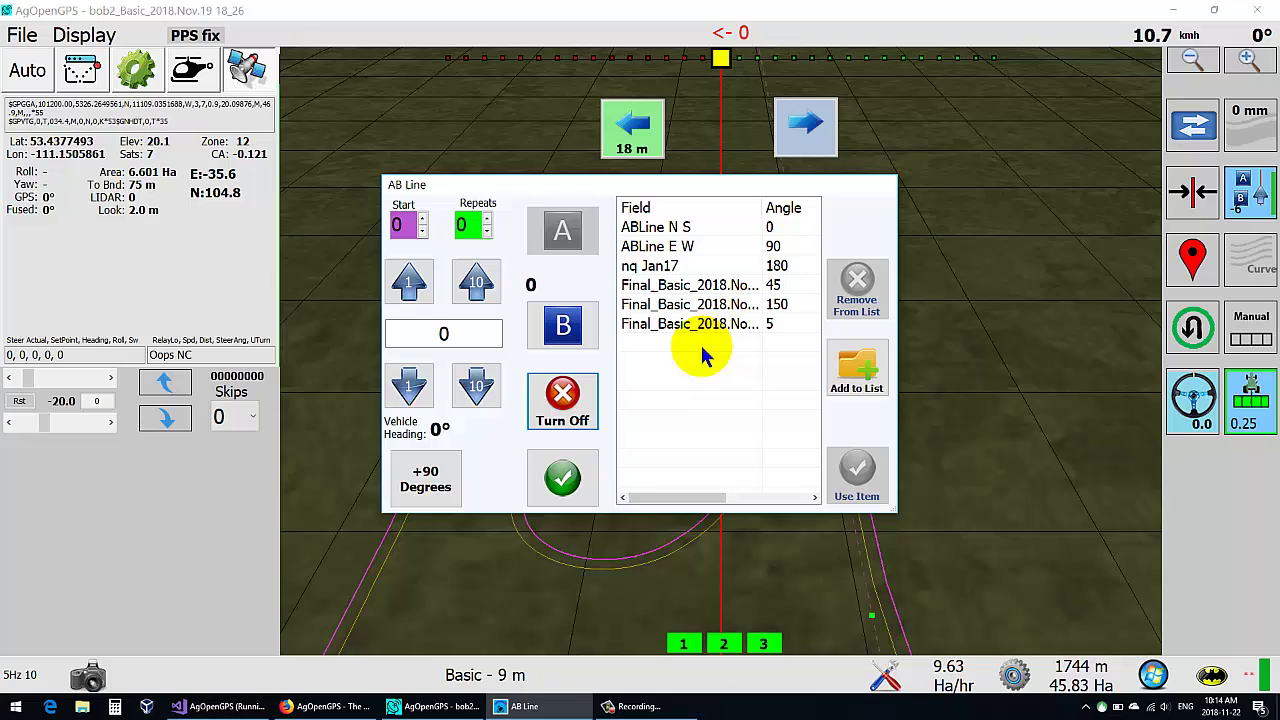
{"action": "left_click", "coordinate": [563, 476]}
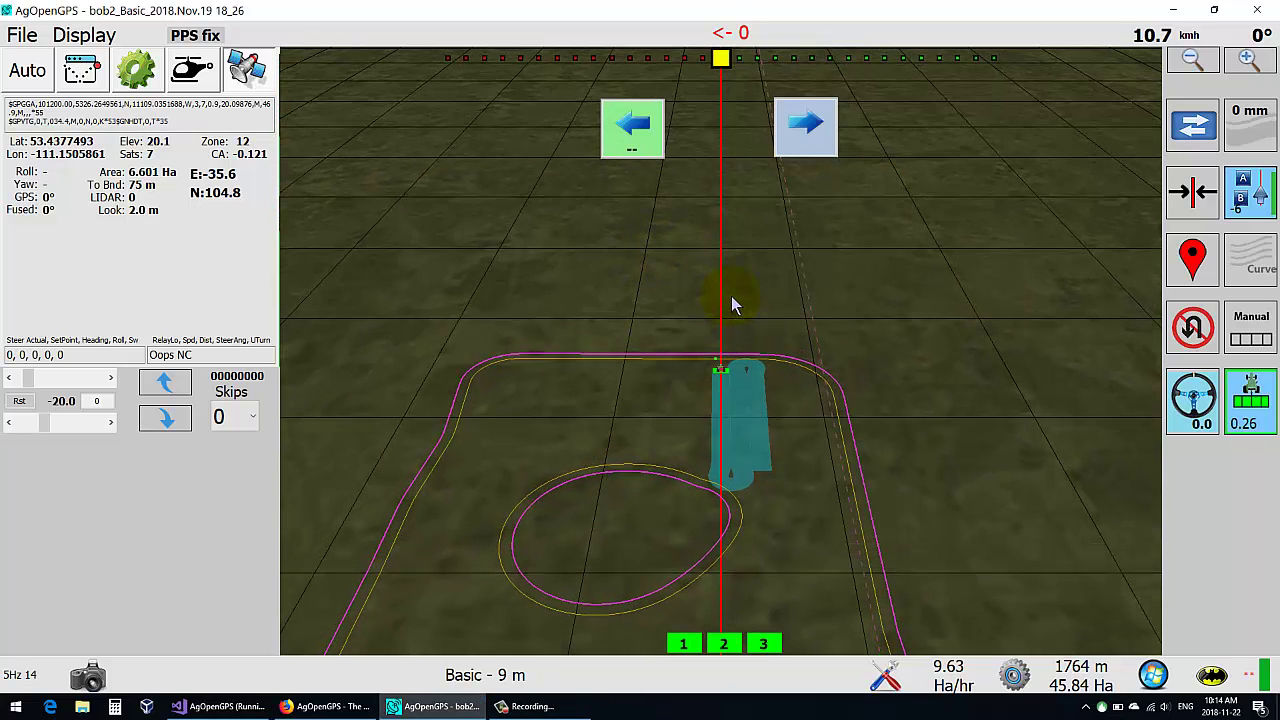
{"action": "left_click", "coordinate": [628, 130]}
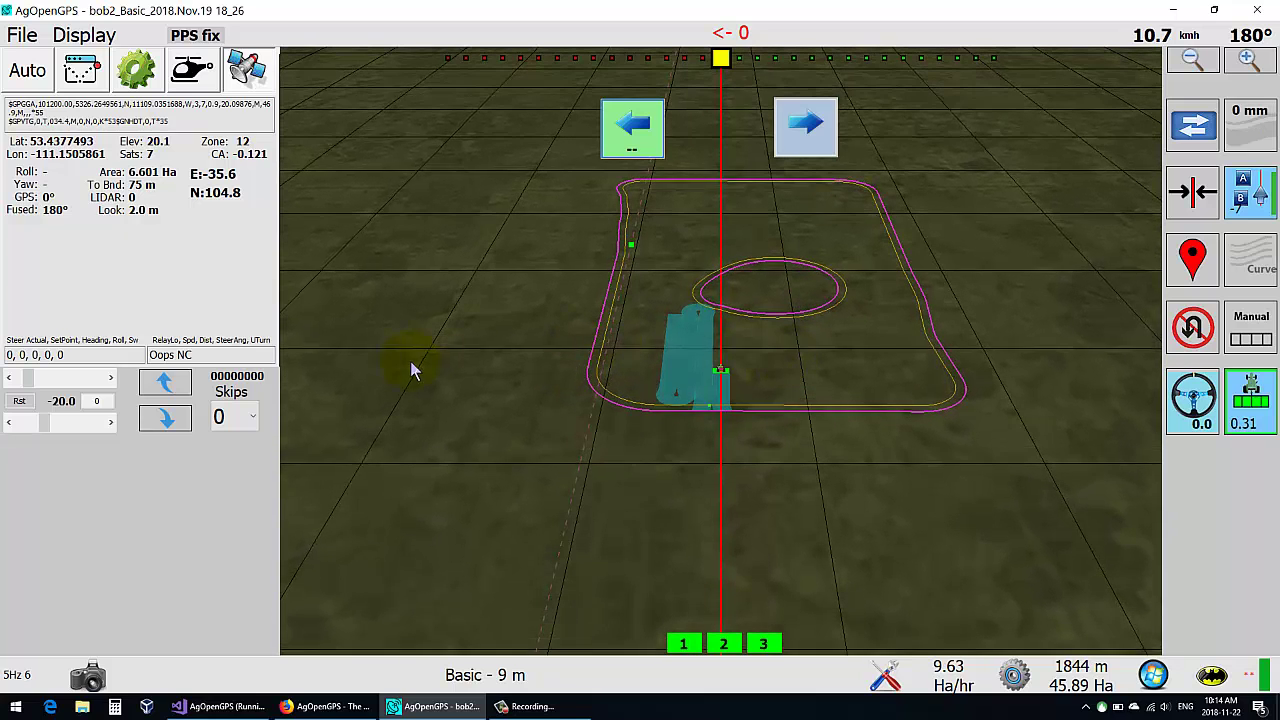
{"action": "left_click", "coordinate": [1192, 328]}
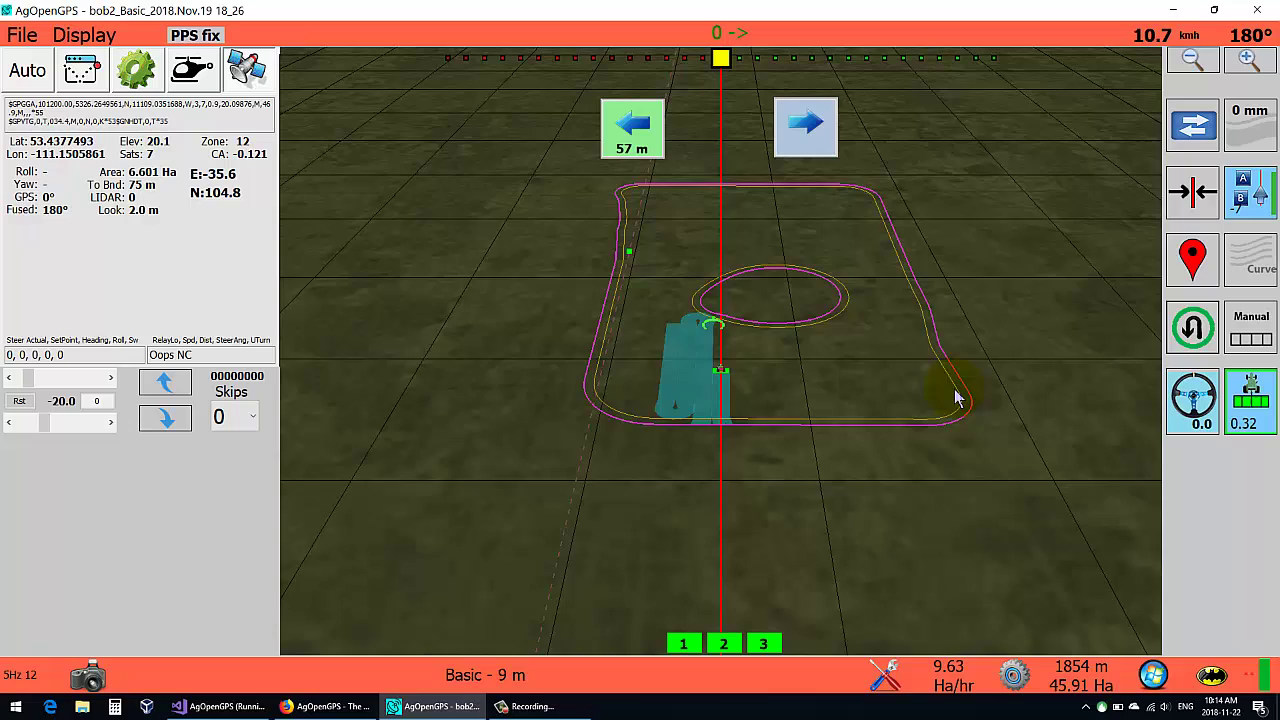
Rotate the guidance line through the +90, 5.000 and 45.000 quick headings.
{"action": "left_click", "coordinate": [1253, 212]}
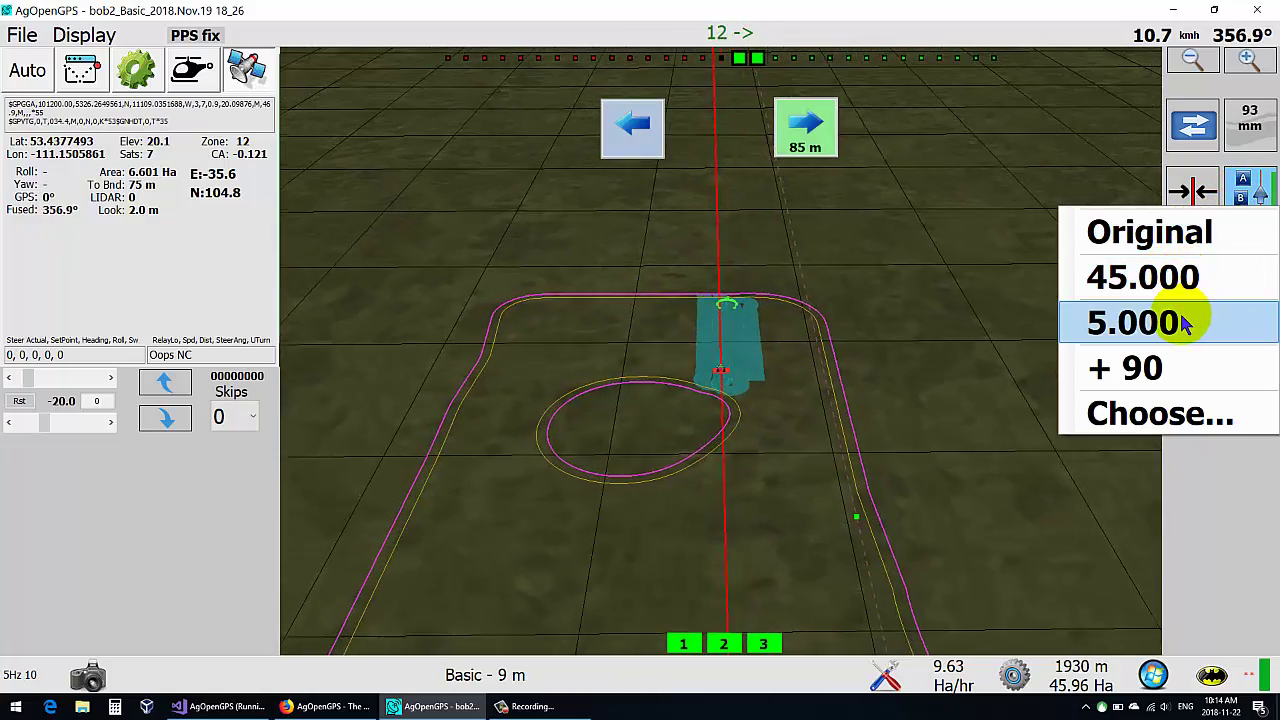
{"action": "left_click", "coordinate": [1165, 370]}
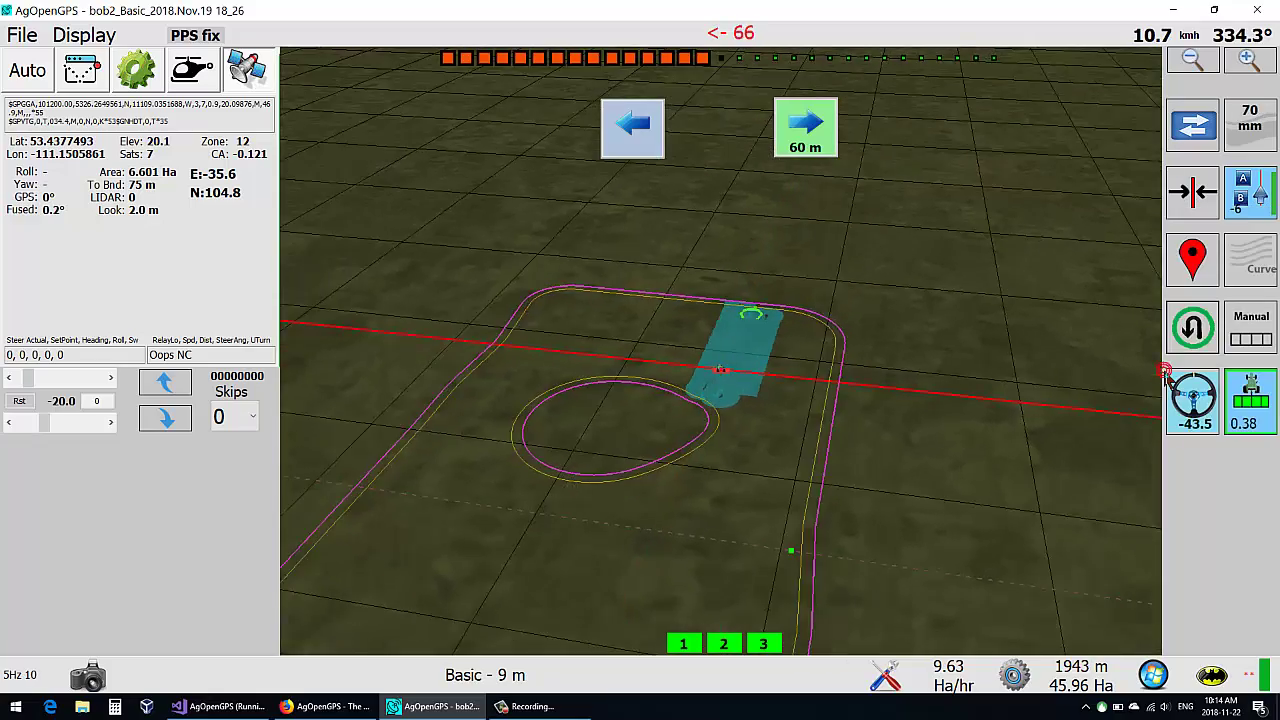
{"action": "left_click", "coordinate": [1250, 205]}
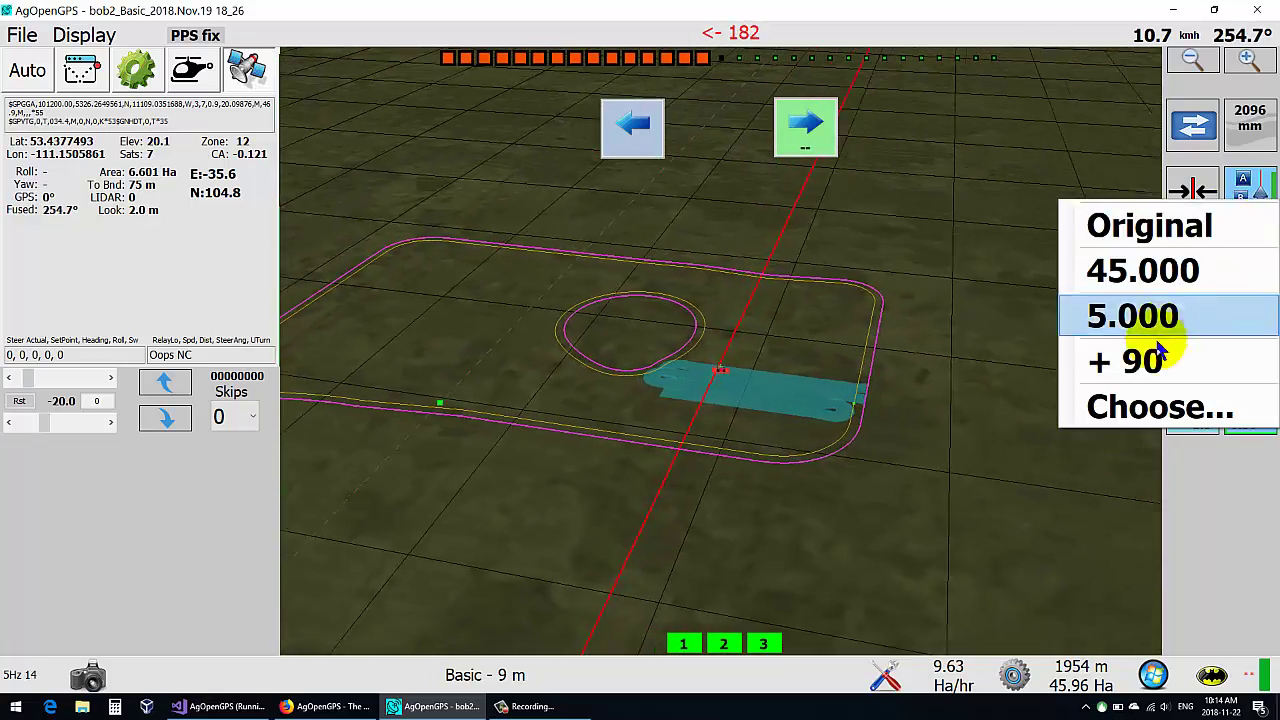
{"action": "left_click", "coordinate": [1157, 332]}
{"action": "left_click", "coordinate": [1250, 195]}
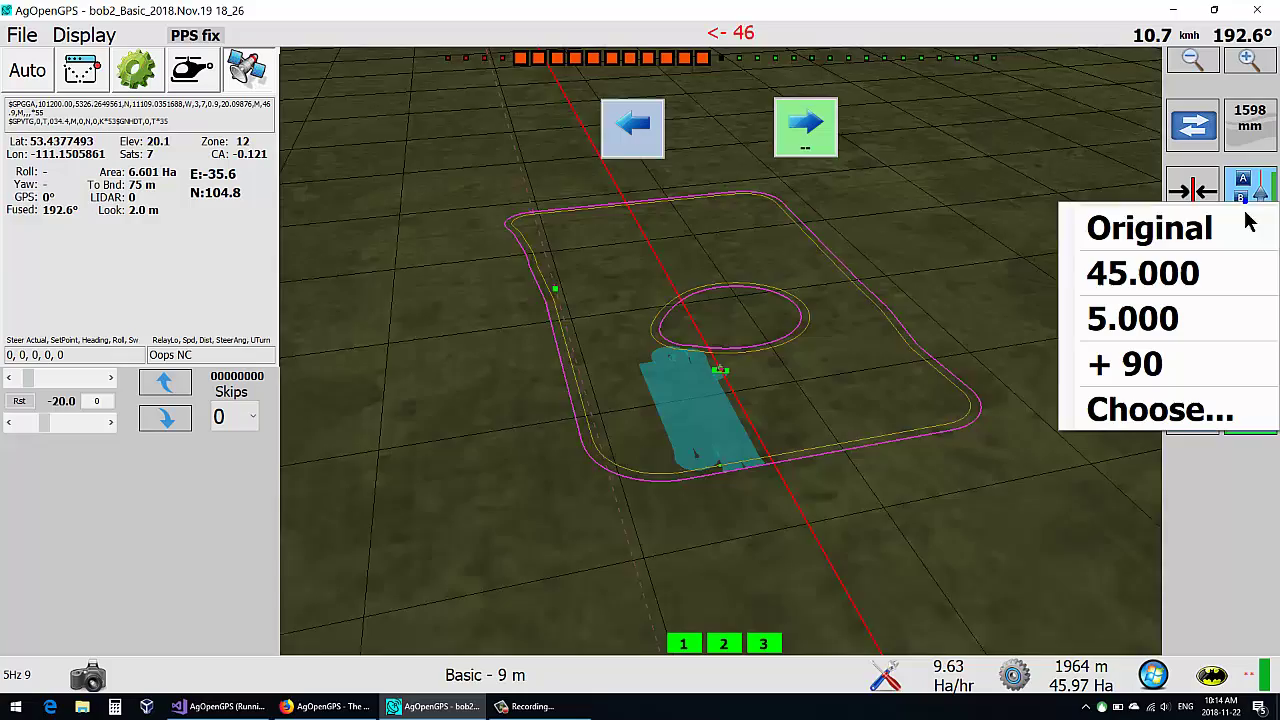
{"action": "left_click", "coordinate": [1180, 322]}
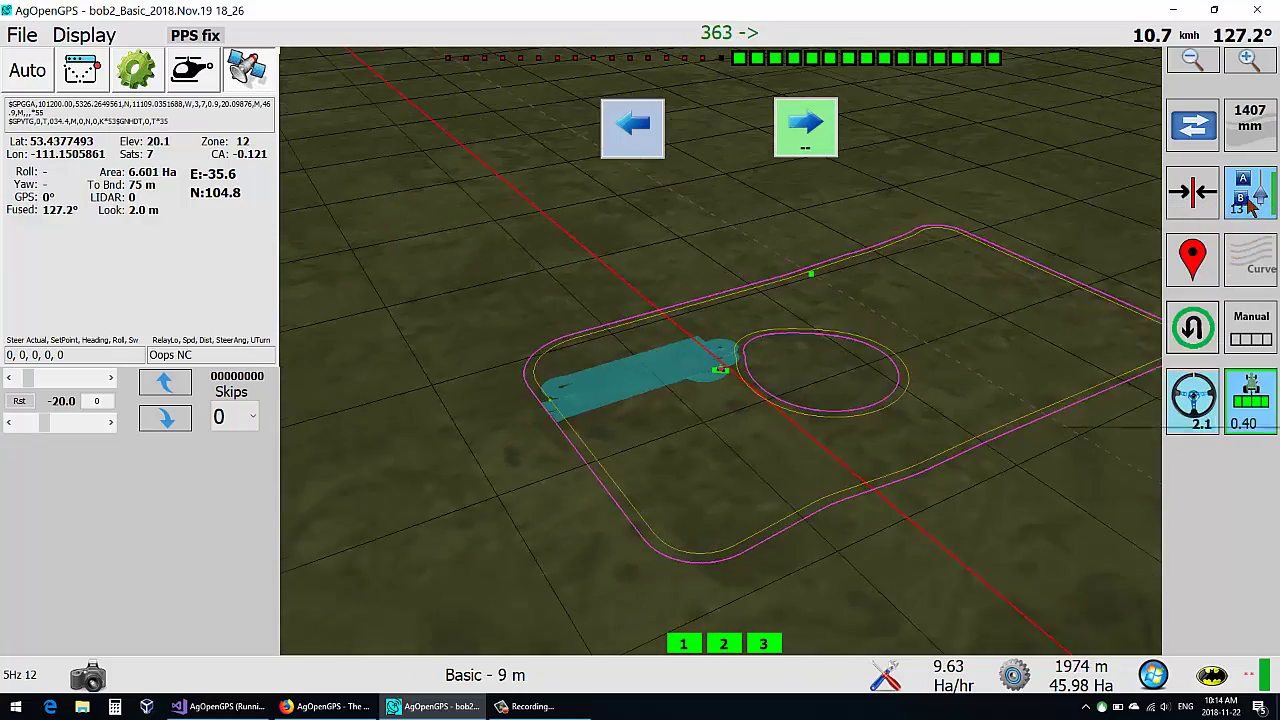
{"action": "left_click", "coordinate": [1250, 195]}
{"action": "left_click", "coordinate": [1222, 246]}
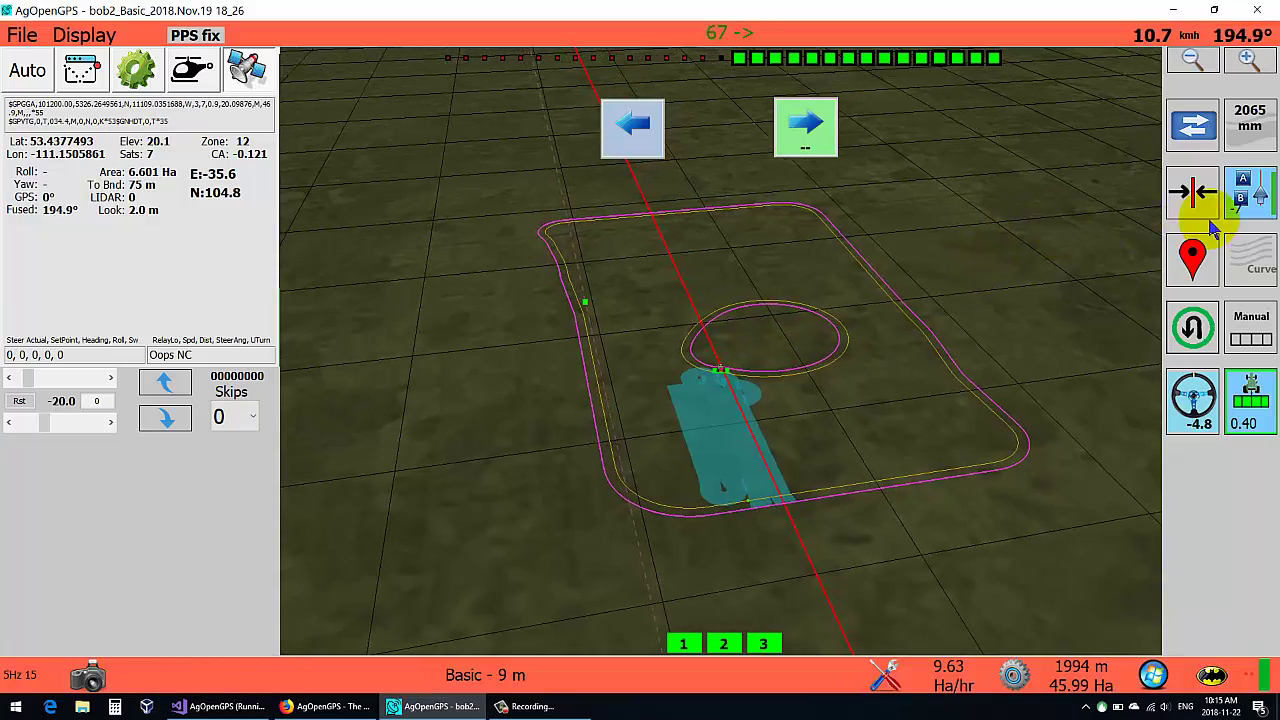
{"action": "left_click", "coordinate": [1248, 193]}
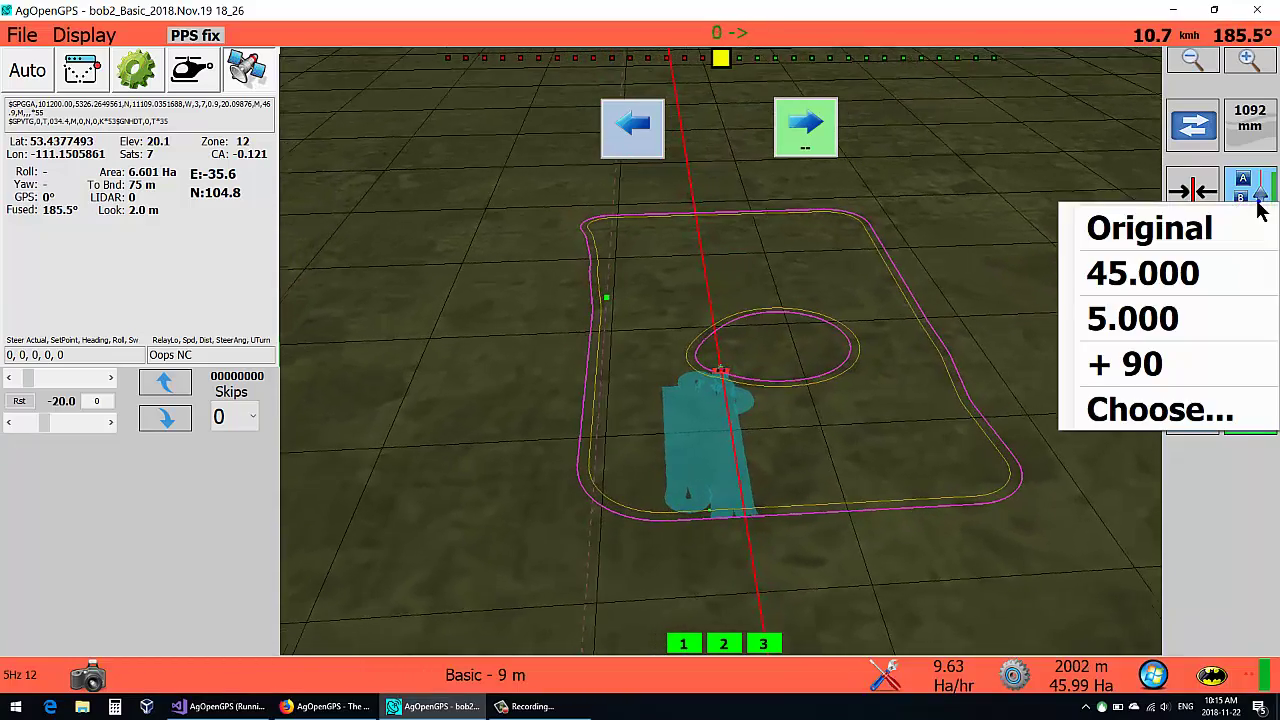
Assign the 45° saved line to quick slot AB 1 and the 5° line to AB 2.
{"action": "left_click", "coordinate": [1168, 405]}
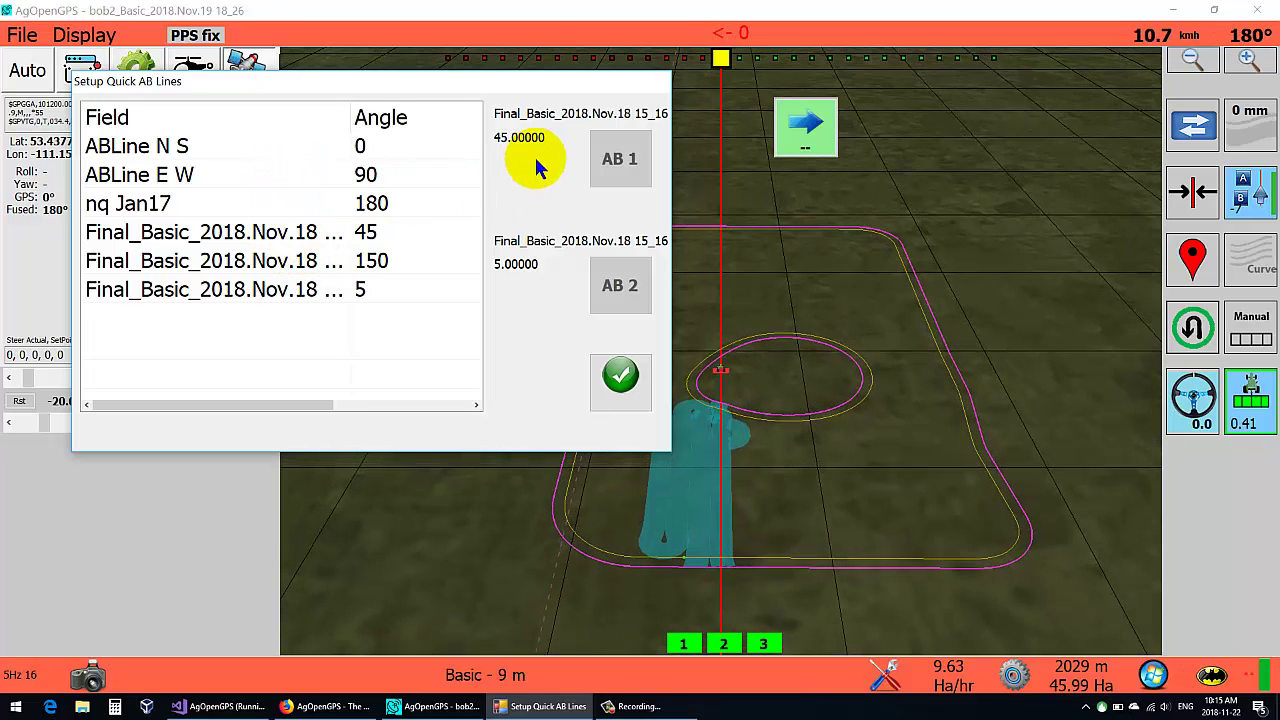
{"action": "left_click", "coordinate": [265, 240]}
{"action": "left_click", "coordinate": [606, 157]}
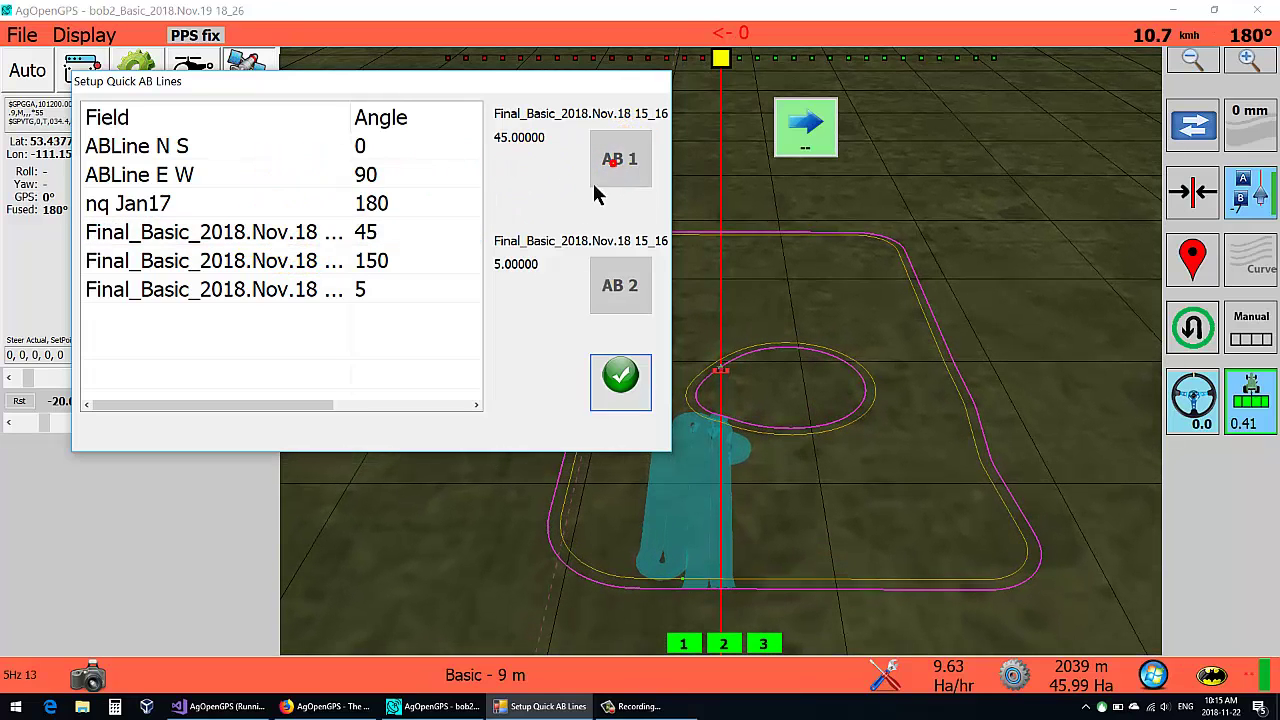
{"action": "left_click", "coordinate": [330, 300]}
{"action": "left_click", "coordinate": [620, 290]}
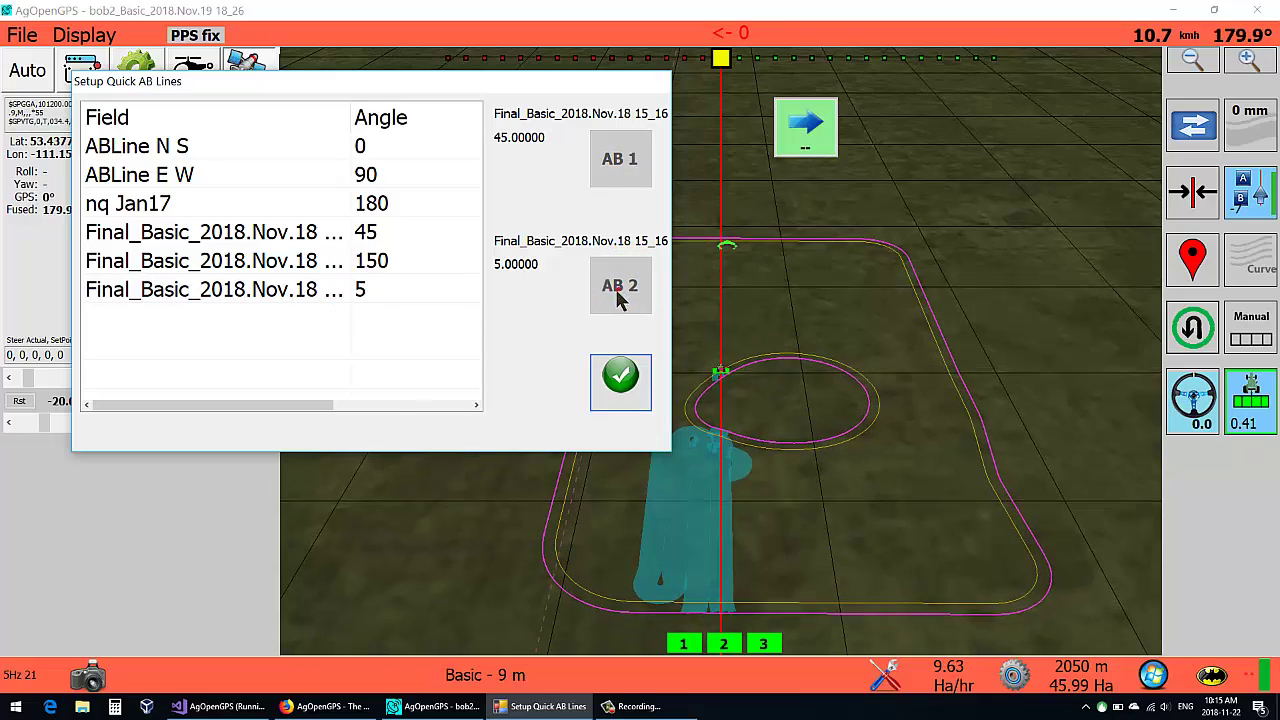
{"action": "left_click", "coordinate": [620, 376]}
{"action": "left_click", "coordinate": [1248, 192]}
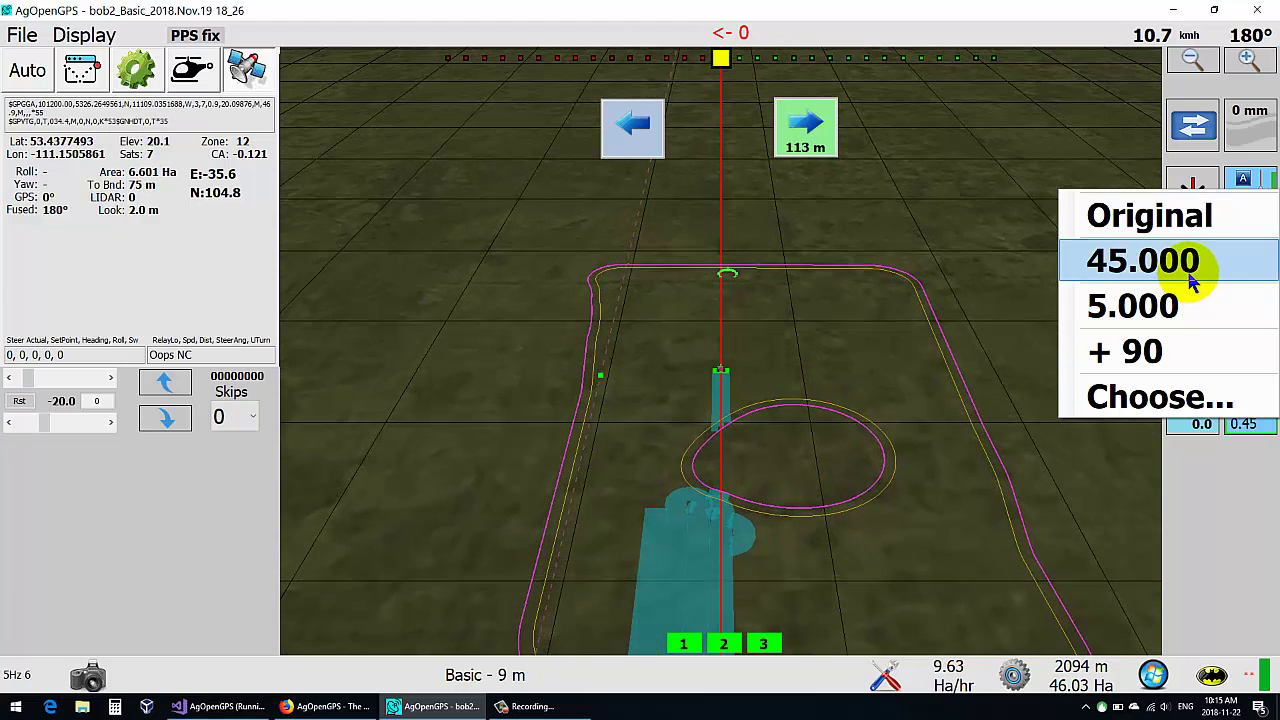
Swing the AB line to the 45.000 heading, then to 5.000.
{"action": "left_click", "coordinate": [1180, 237]}
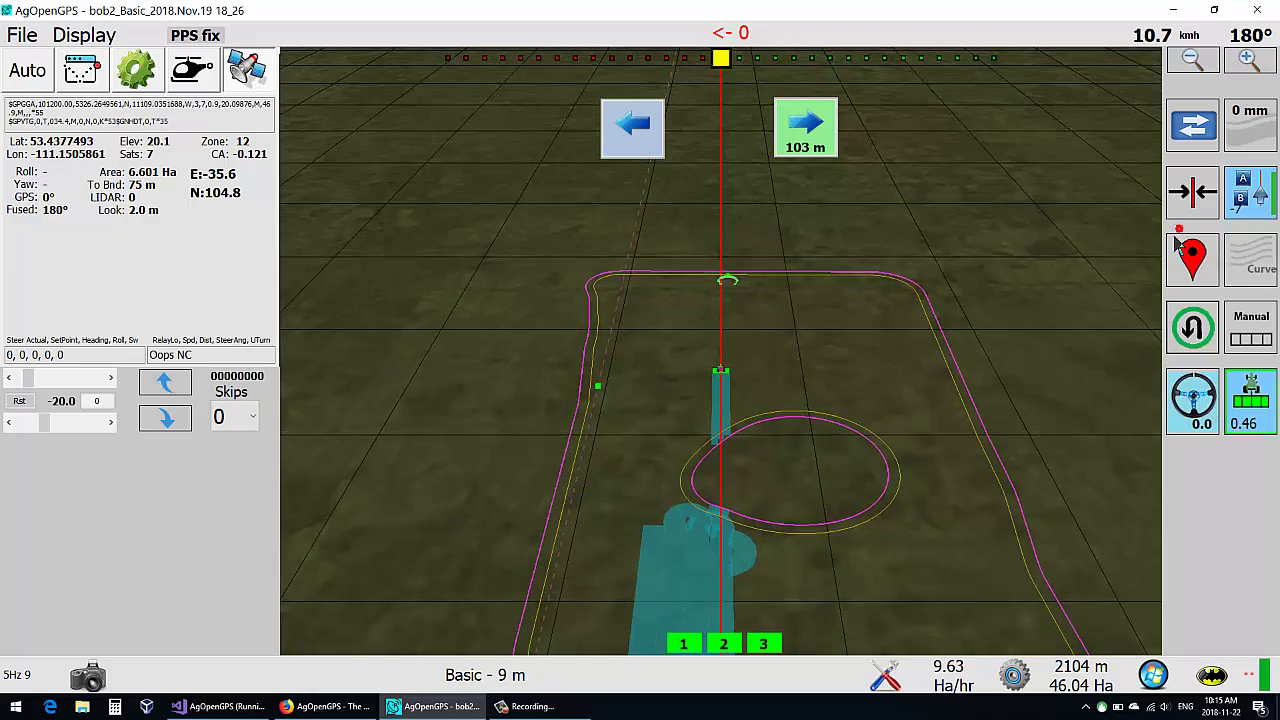
{"action": "left_click", "coordinate": [1255, 212]}
{"action": "left_click", "coordinate": [1178, 290]}
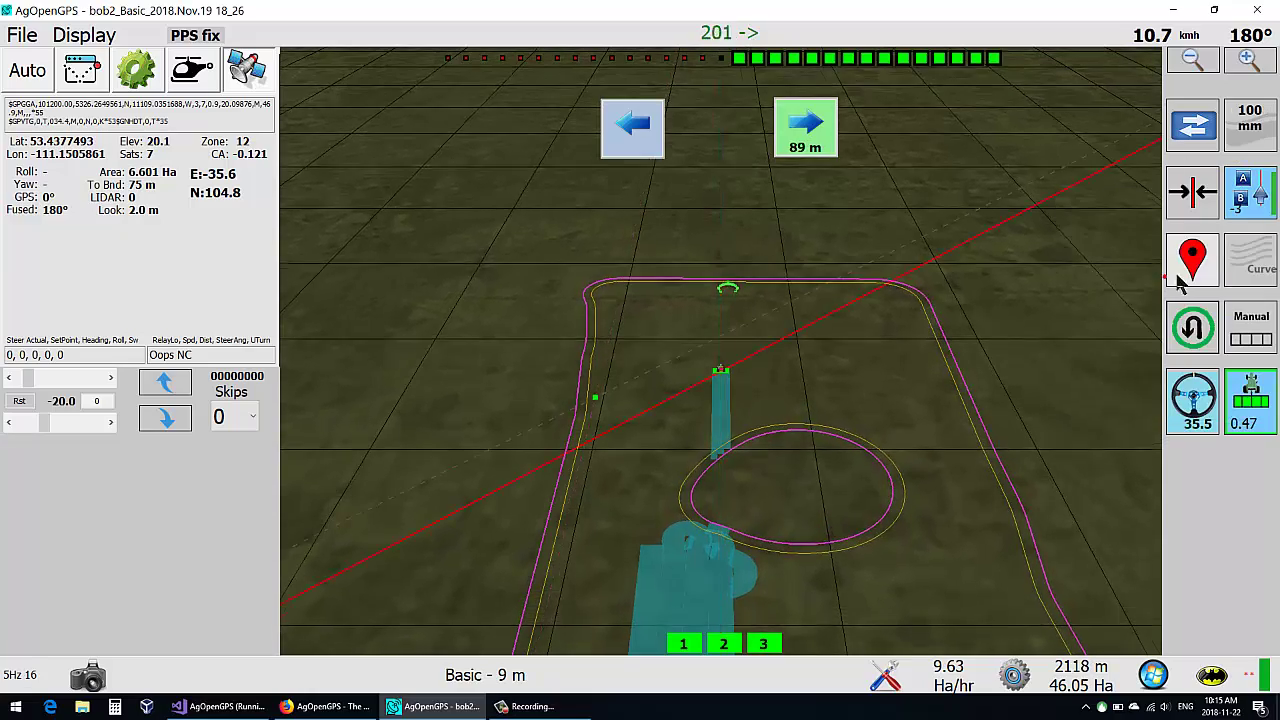
{"action": "left_click", "coordinate": [1250, 210]}
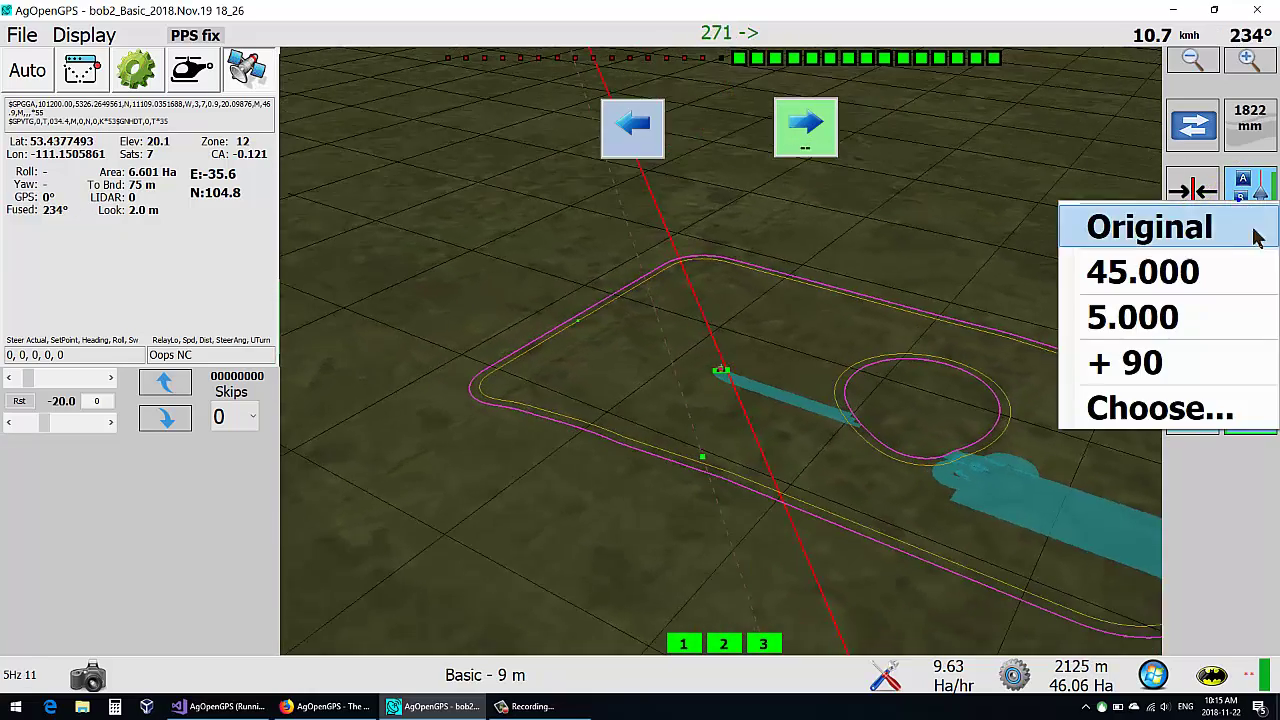
{"action": "left_click", "coordinate": [1176, 318]}
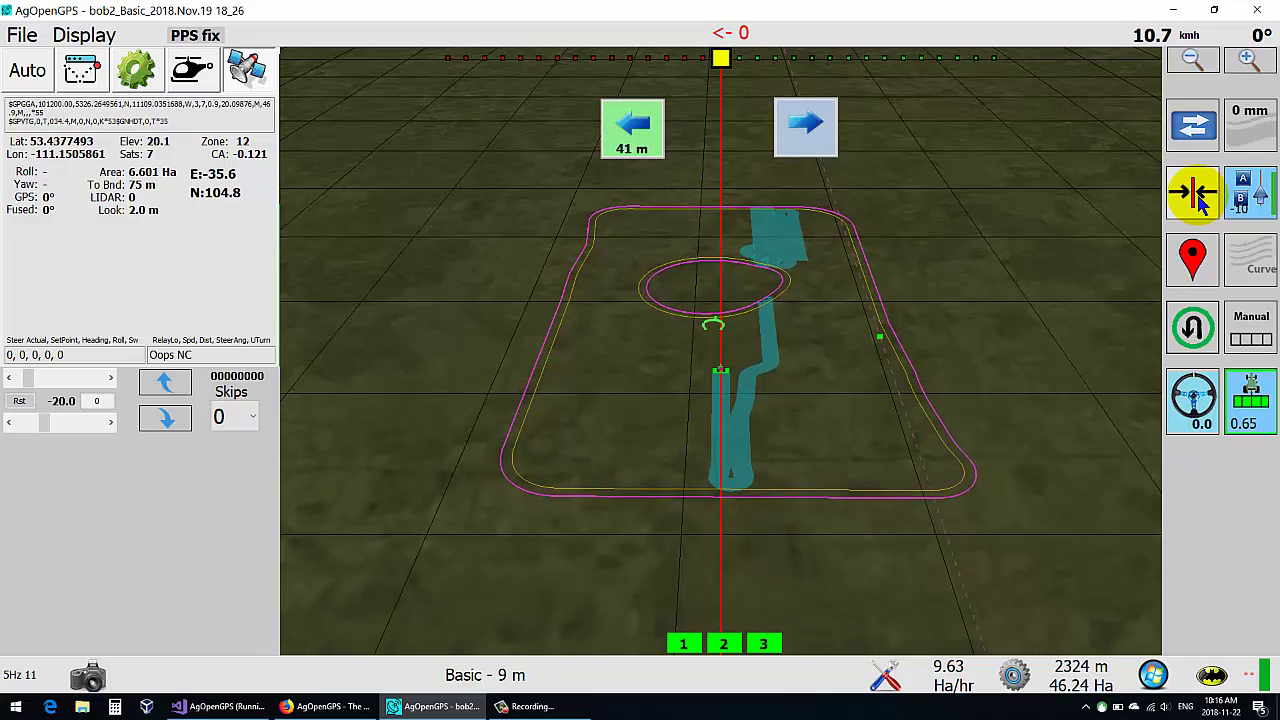
Turn the tractor around, disable autosteer, steer it at 30.8, and re-toggle contour guidance.
{"action": "left_click", "coordinate": [1118, 297]}
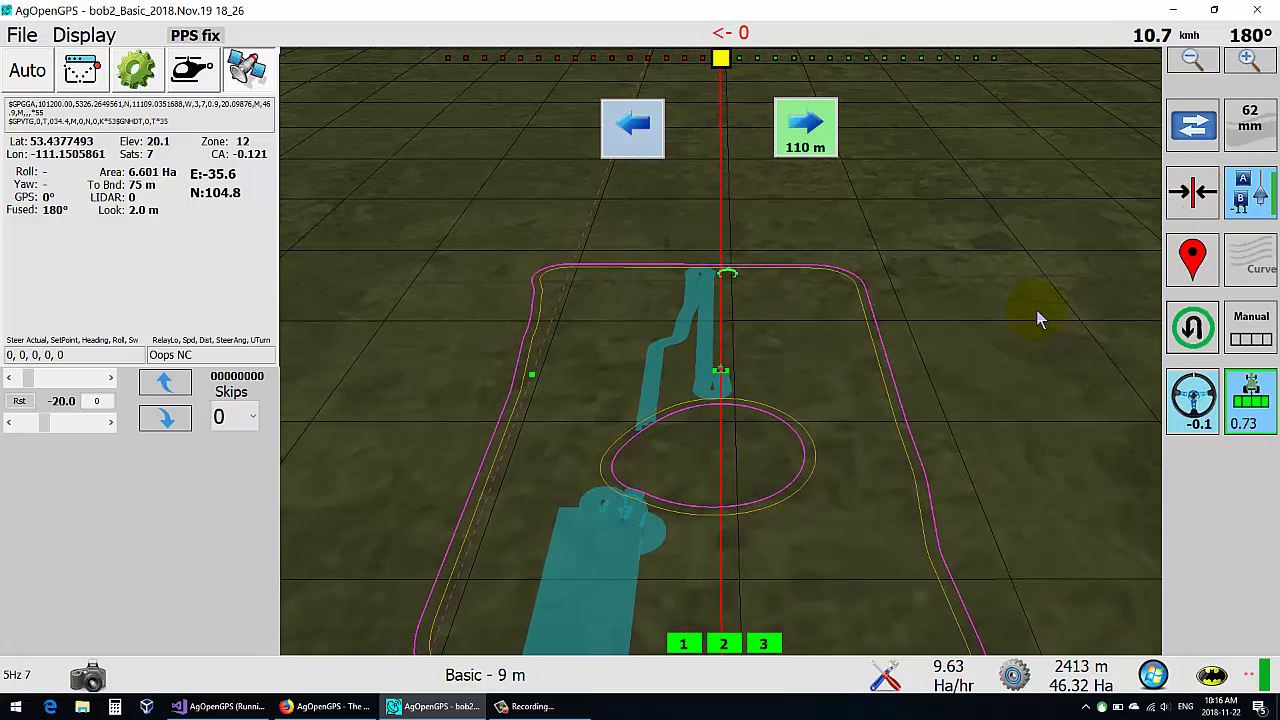
{"action": "left_click", "coordinate": [1200, 392]}
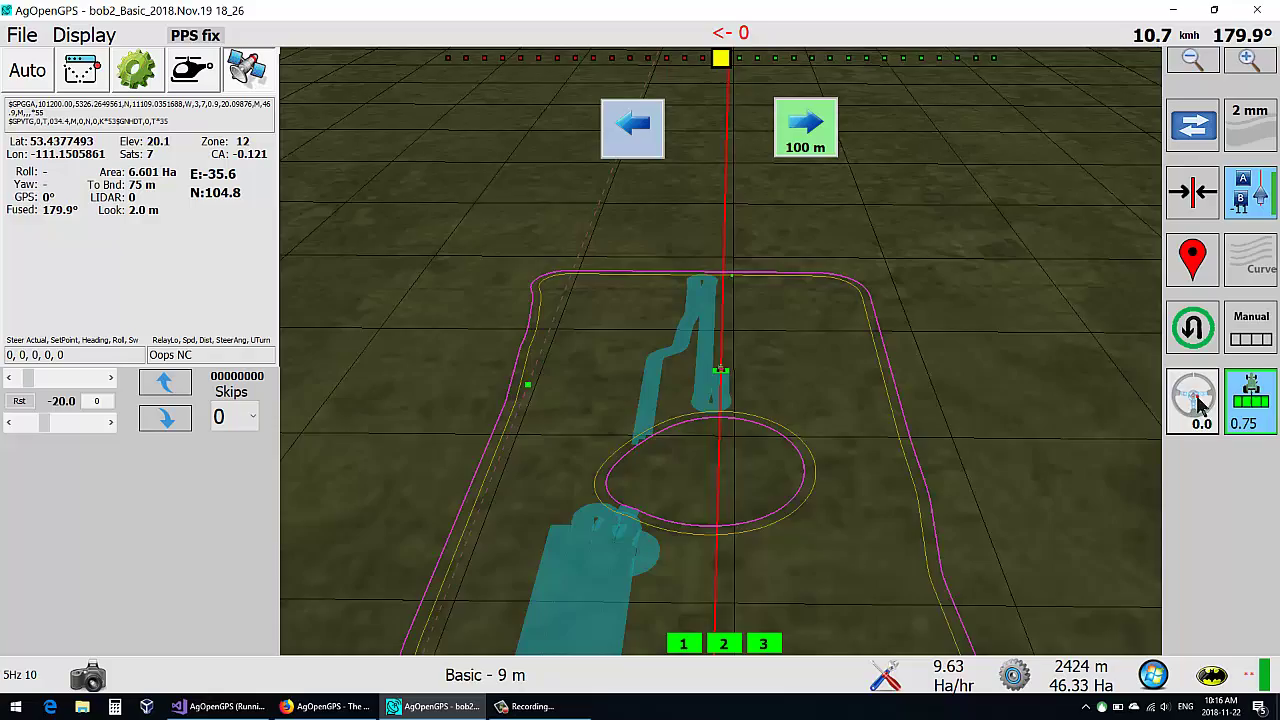
{"action": "left_click", "coordinate": [62, 356]}
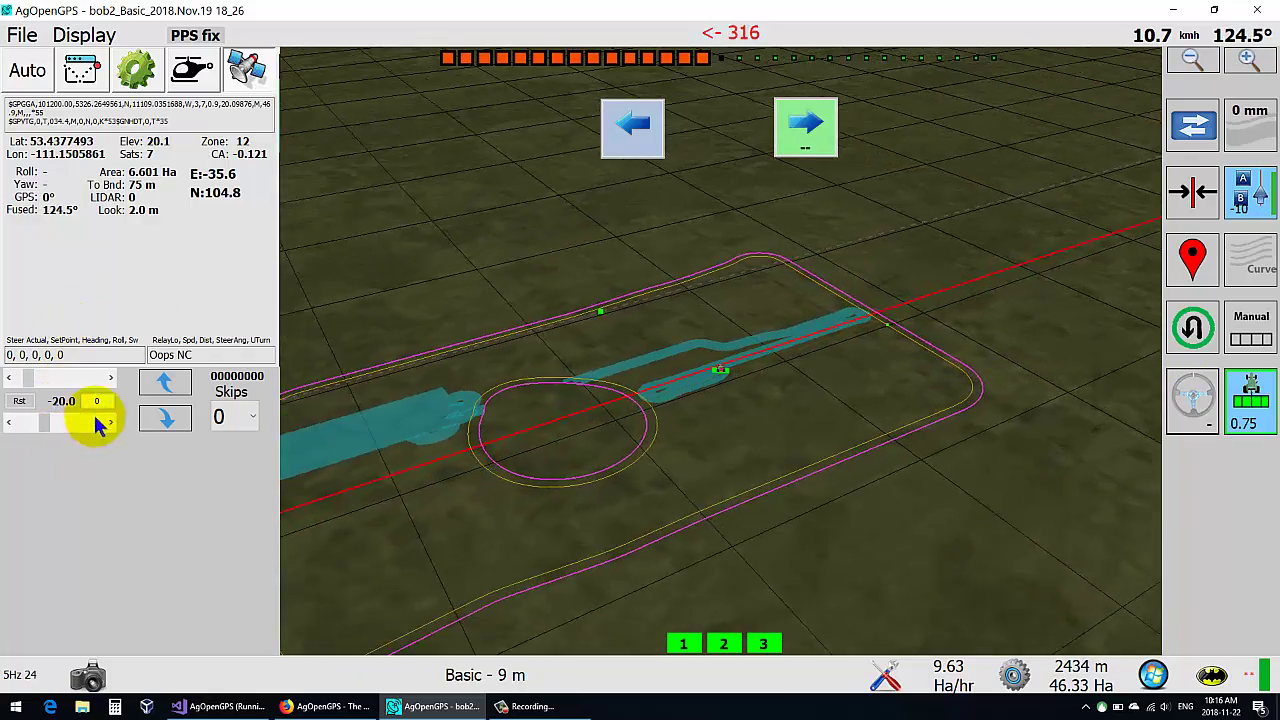
{"action": "left_click", "coordinate": [96, 402]}
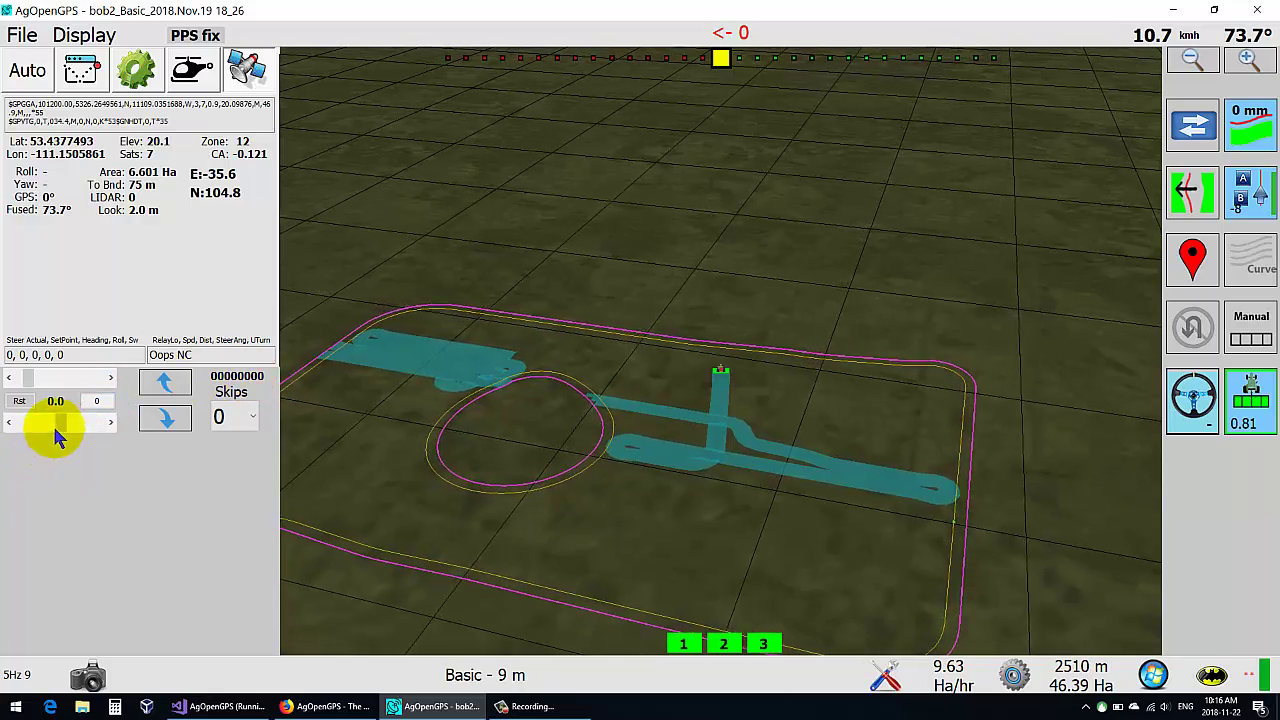
{"action": "left_click_drag", "start_coordinate": [55, 428], "coordinate": [84, 424]}
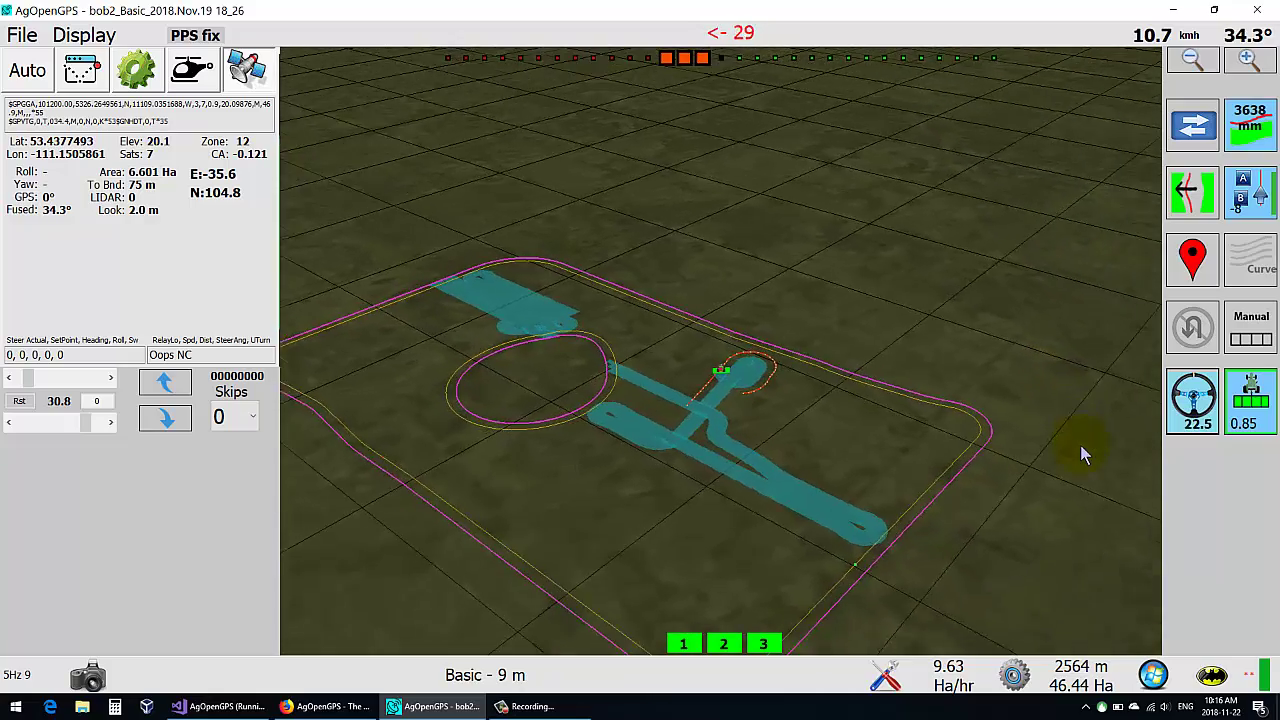
{"action": "left_click", "coordinate": [1197, 208]}
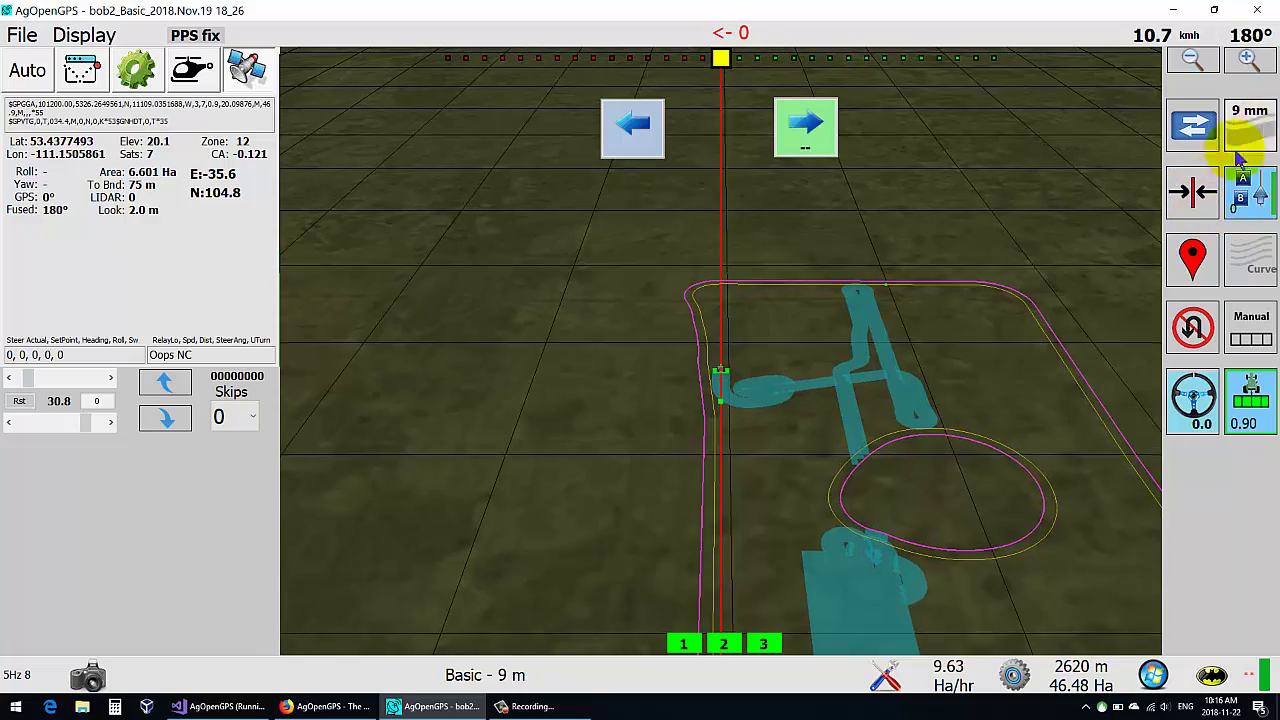
{"action": "left_click", "coordinate": [1192, 192]}
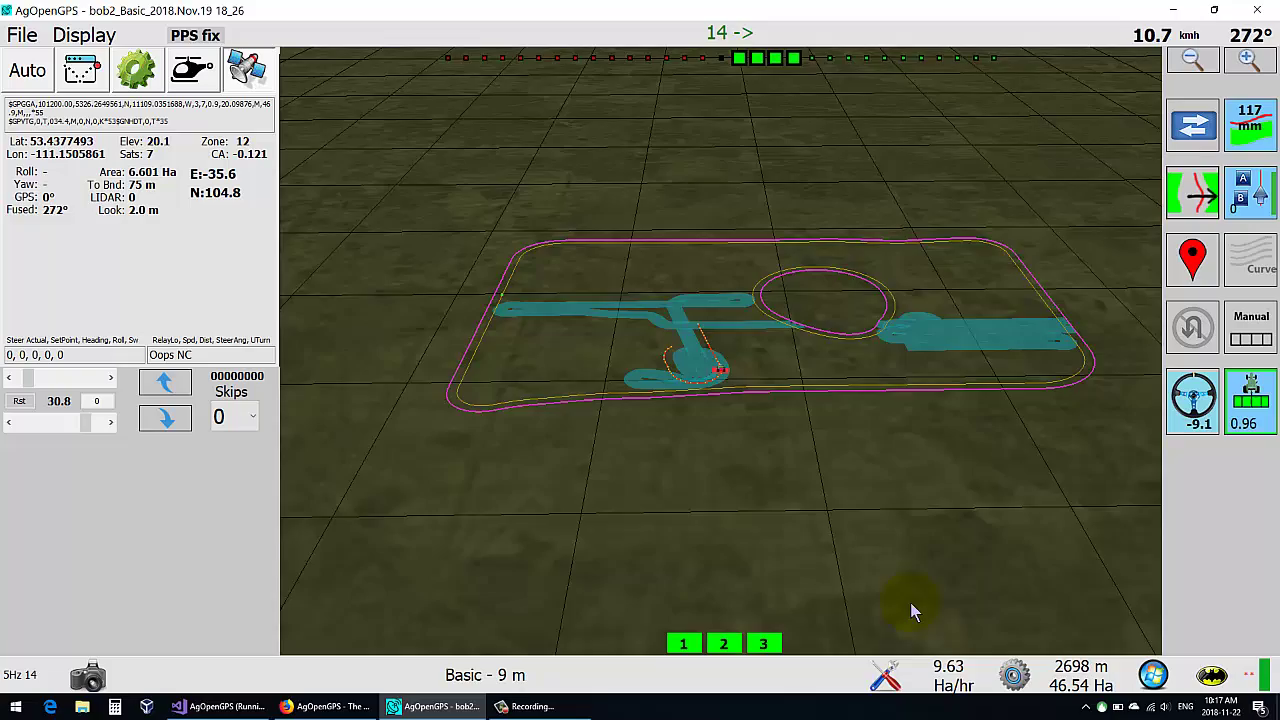
Delete all applied coverage from the field.
{"action": "left_click", "coordinate": [928, 678]}
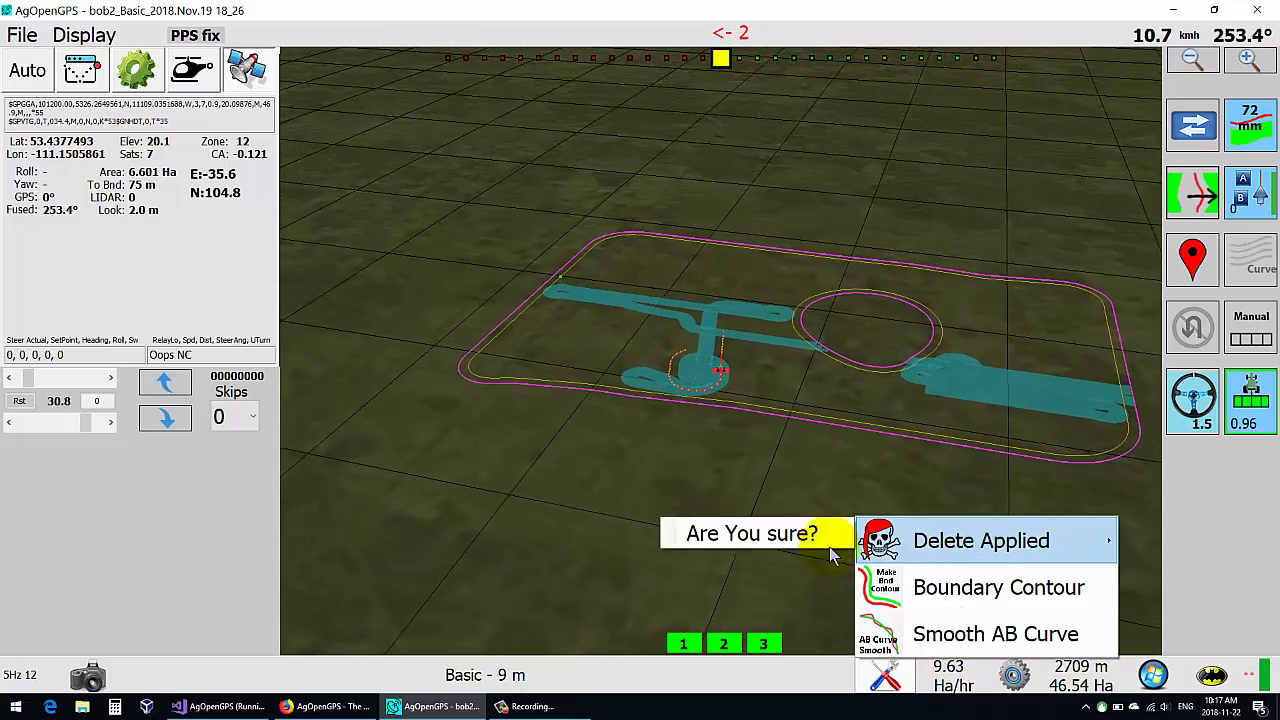
{"action": "left_click", "coordinate": [975, 537]}
{"action": "left_click", "coordinate": [626, 412]}
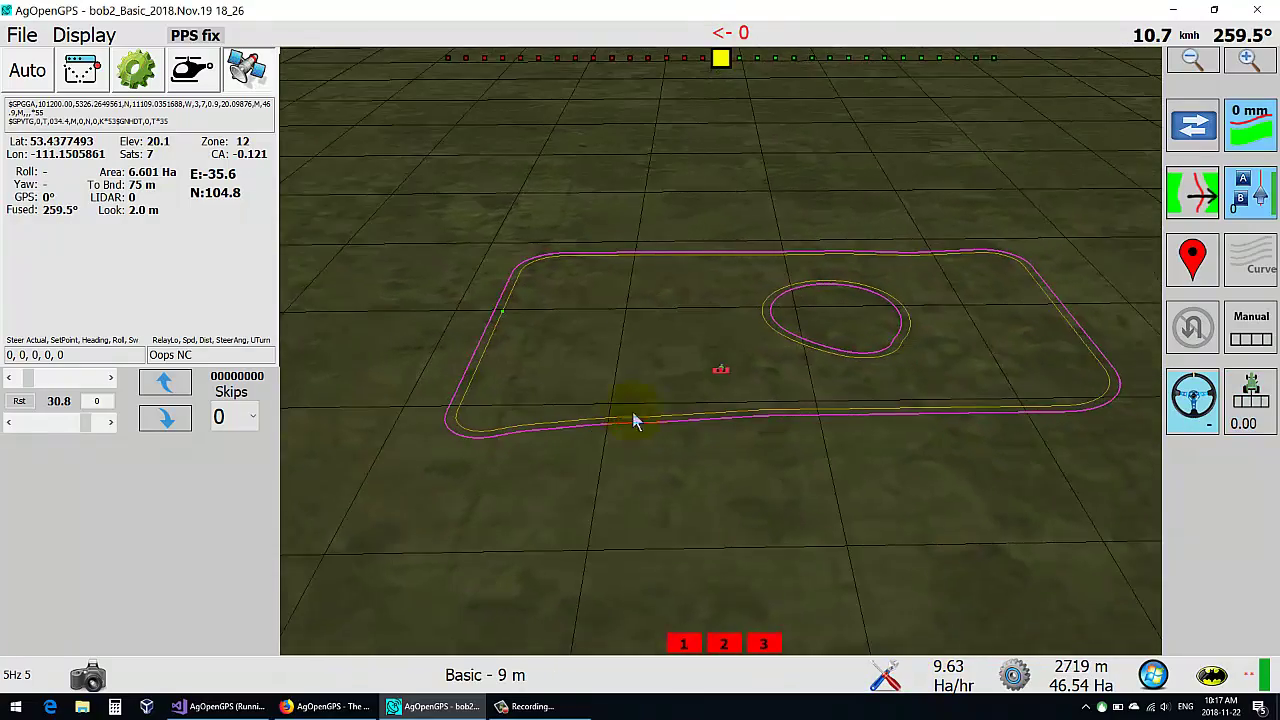
Reset the steering, create a boundary contour path, and steer the tractor into a turn.
{"action": "left_click", "coordinate": [98, 404]}
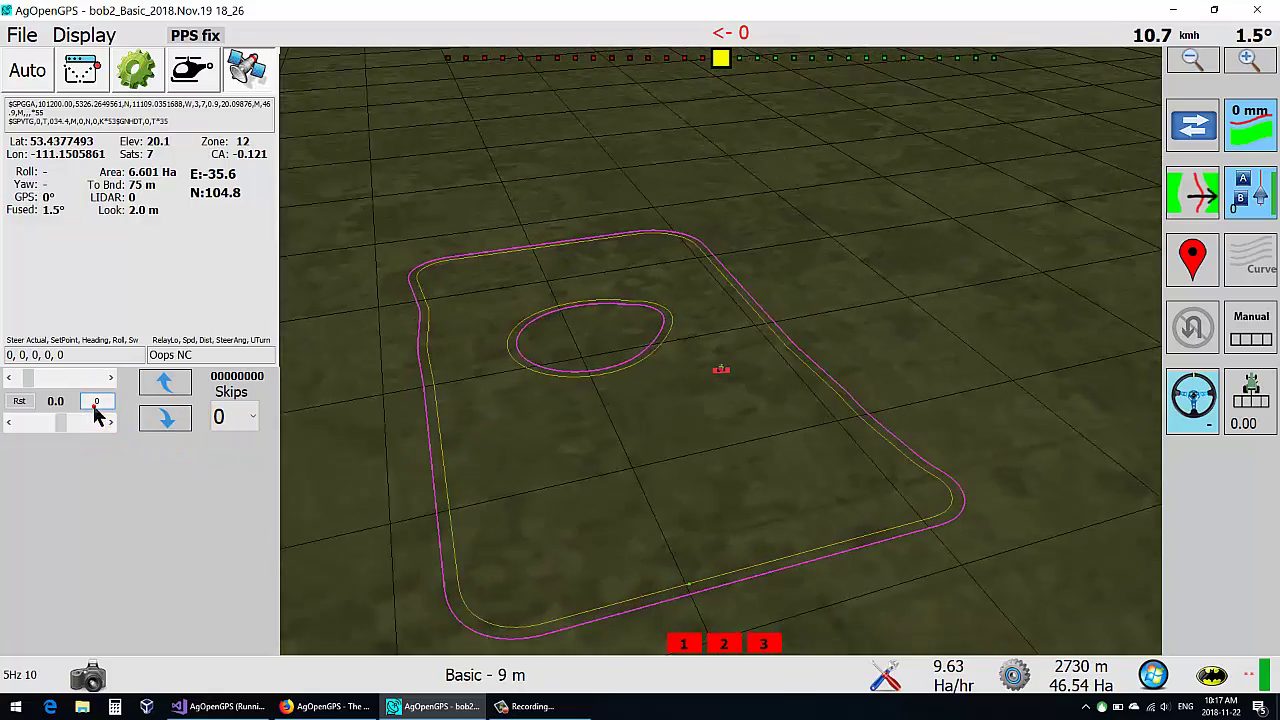
{"action": "left_click", "coordinate": [928, 677]}
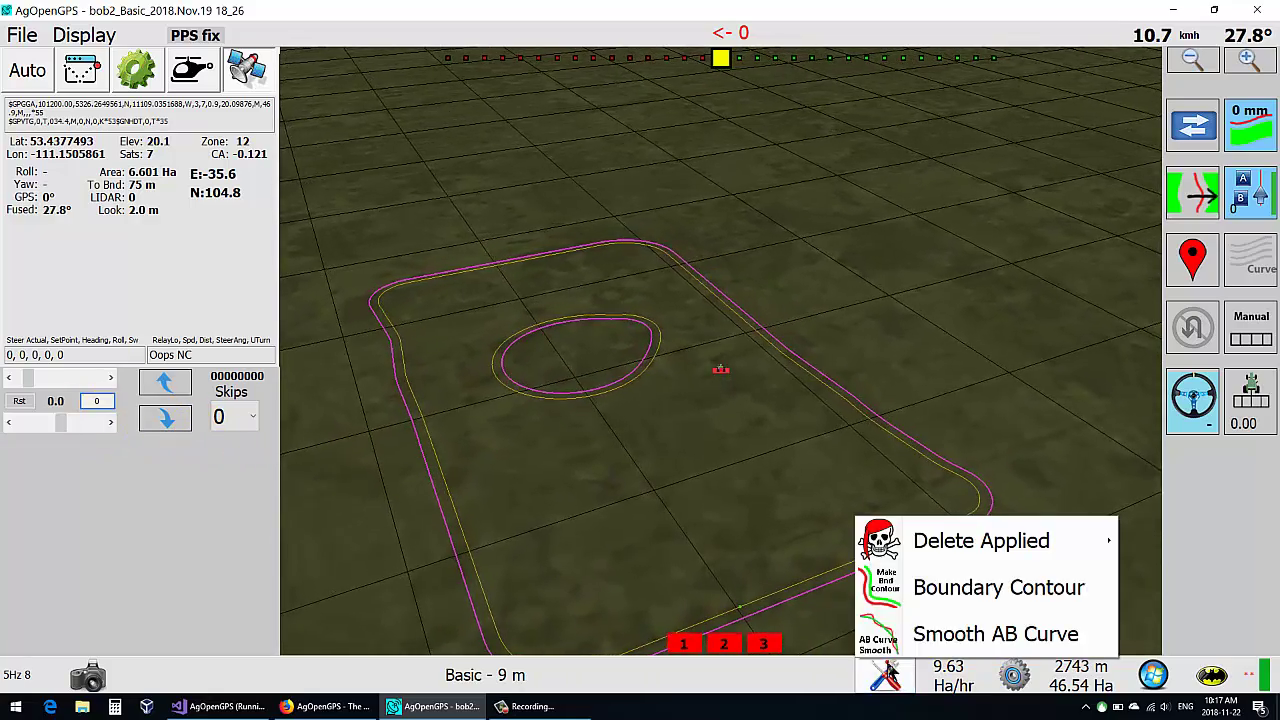
{"action": "left_click", "coordinate": [975, 592]}
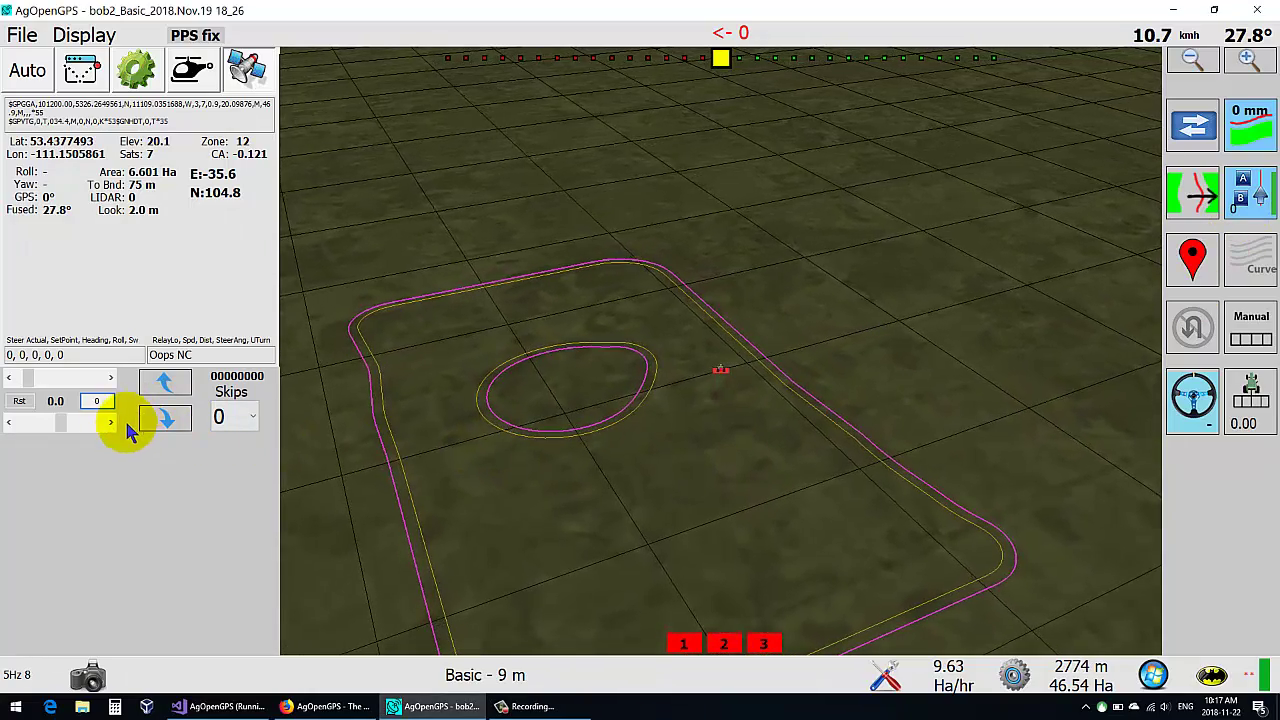
{"action": "mouse_move", "coordinate": [61, 422]}
{"action": "left_mouse_down"}
{"action": "mouse_move", "coordinate": [87, 428]}
{"action": "mouse_move", "coordinate": [53, 428]}
{"action": "left_mouse_up"}
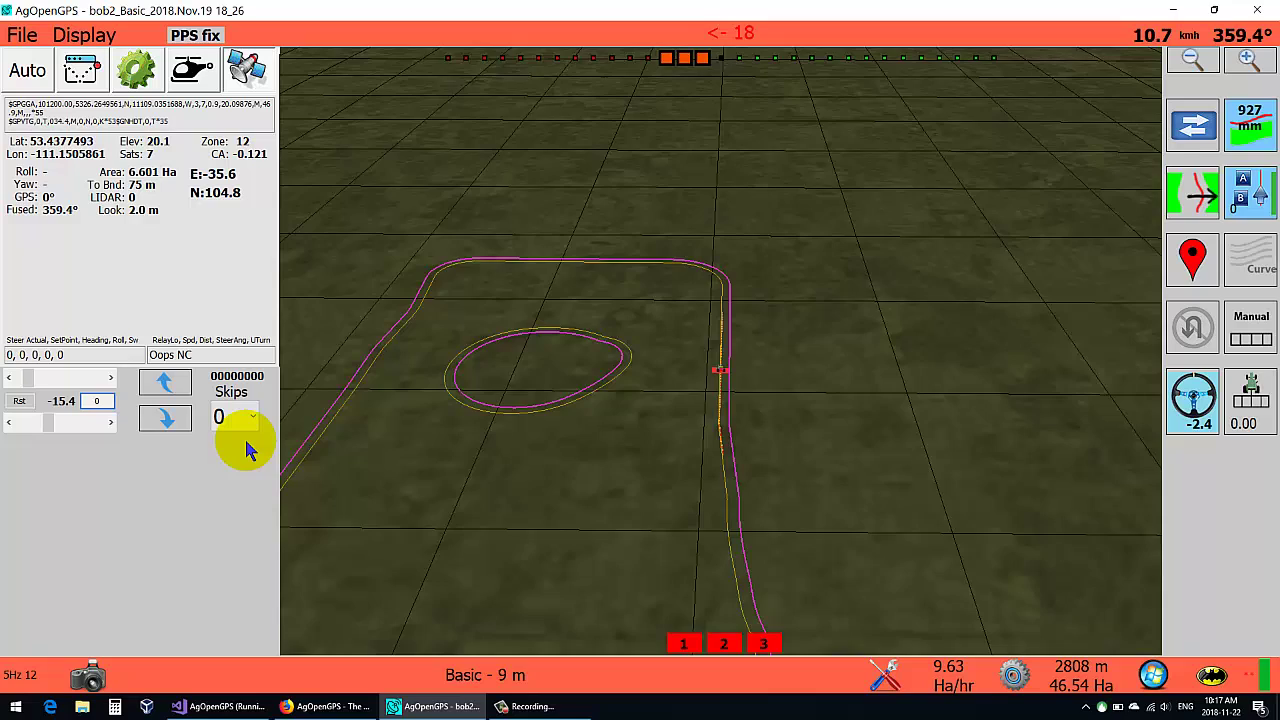
Turn on auto section control, tilt the camera toward the horizon, then toggle manual sections on and off.
{"action": "left_click", "coordinate": [1233, 427]}
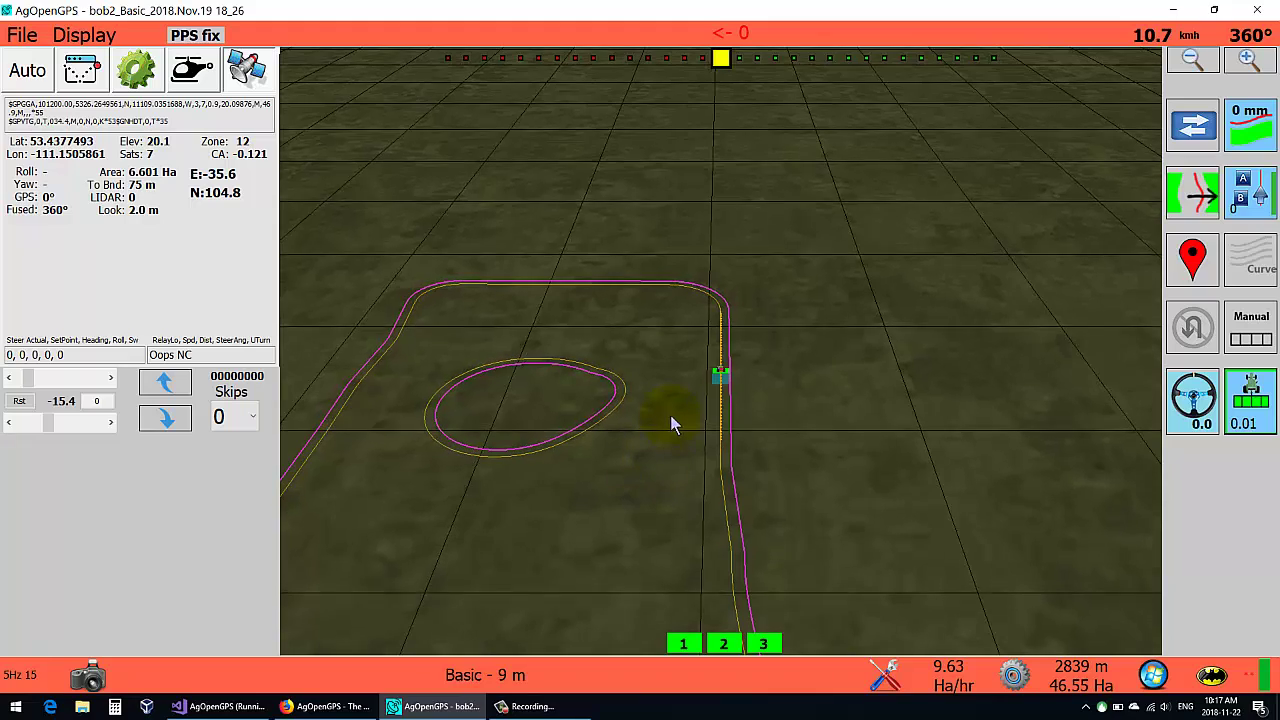
{"action": "scroll", "coordinate": [670, 417], "scroll_direction": "down", "scroll_amount": 3}
{"action": "scroll", "coordinate": [669, 414], "scroll_direction": "up", "scroll_amount": 4}
{"action": "scroll", "coordinate": [669, 414], "scroll_direction": "up", "scroll_amount": 3}
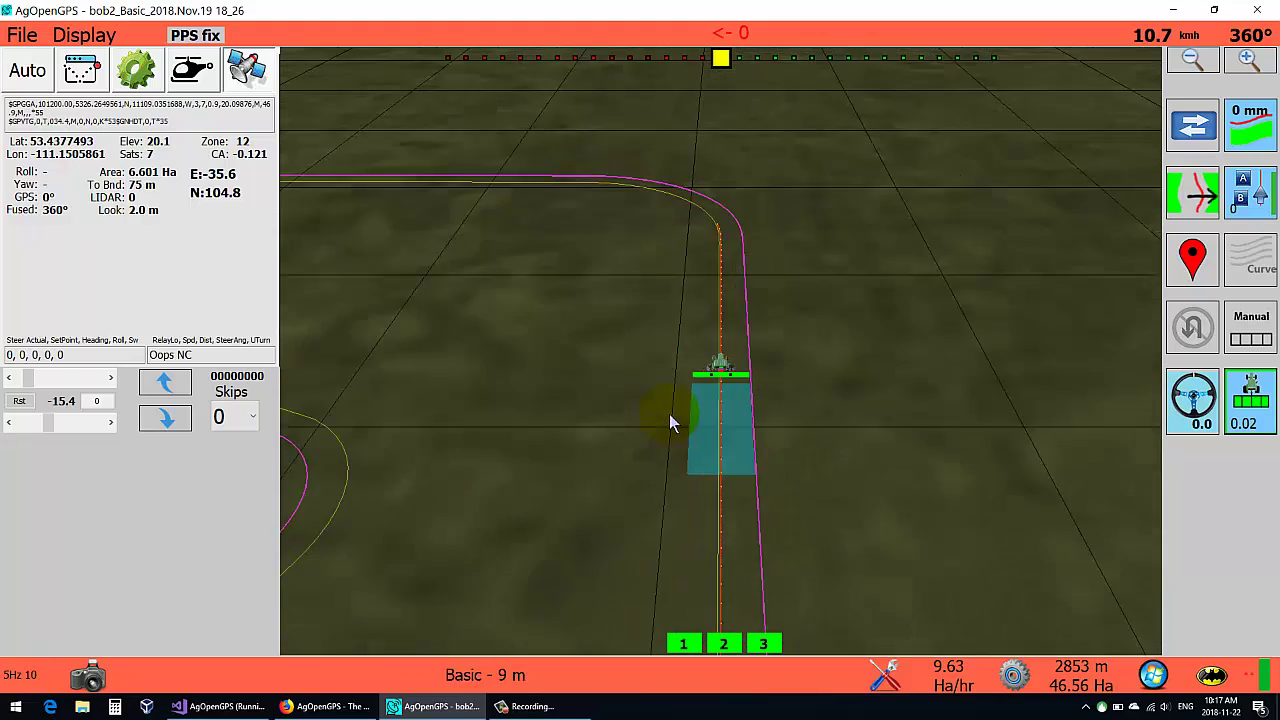
{"action": "left_click", "coordinate": [166, 418]}
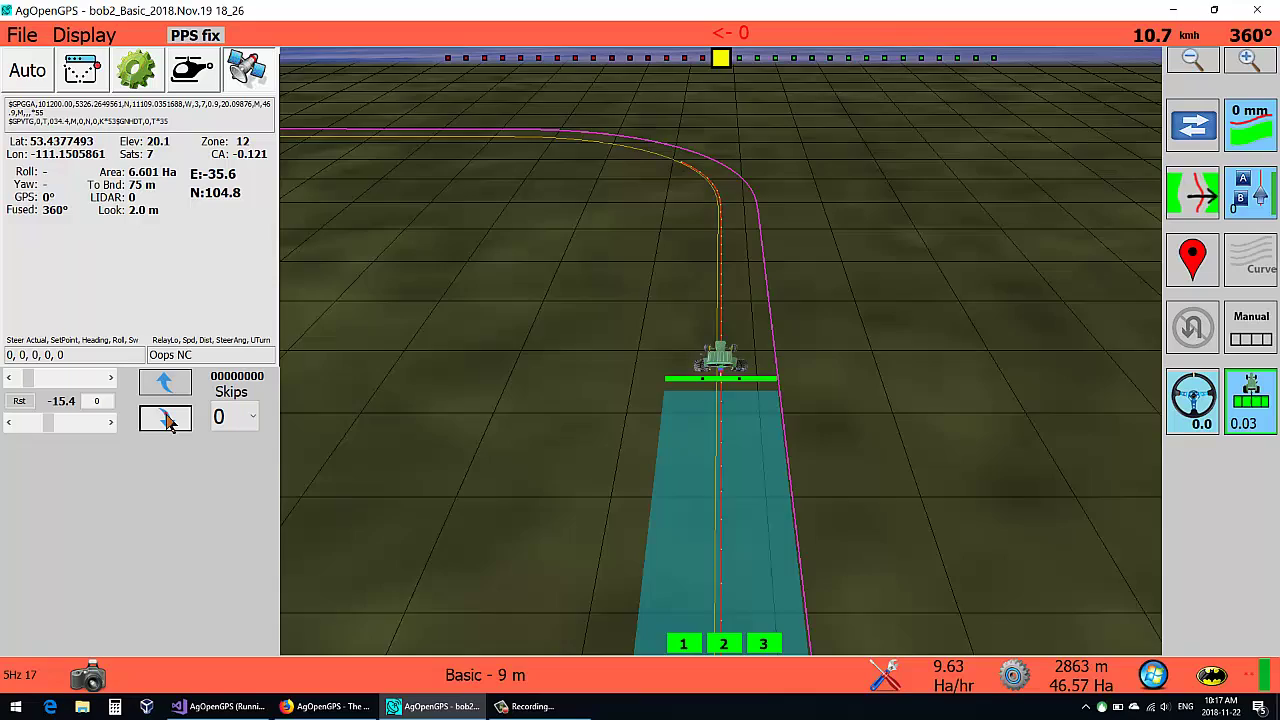
{"action": "left_click", "coordinate": [166, 418]}
{"action": "left_click", "coordinate": [168, 420]}
{"action": "left_click", "coordinate": [178, 406]}
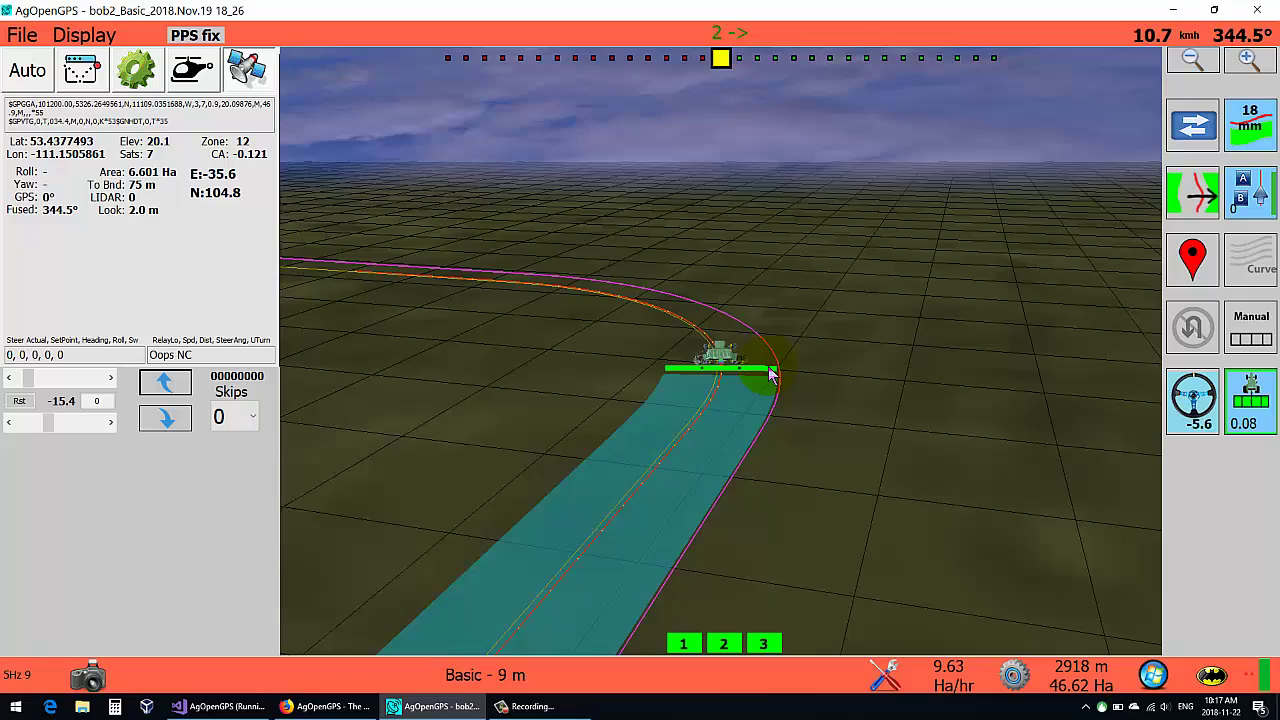
{"action": "left_click", "coordinate": [1252, 335]}
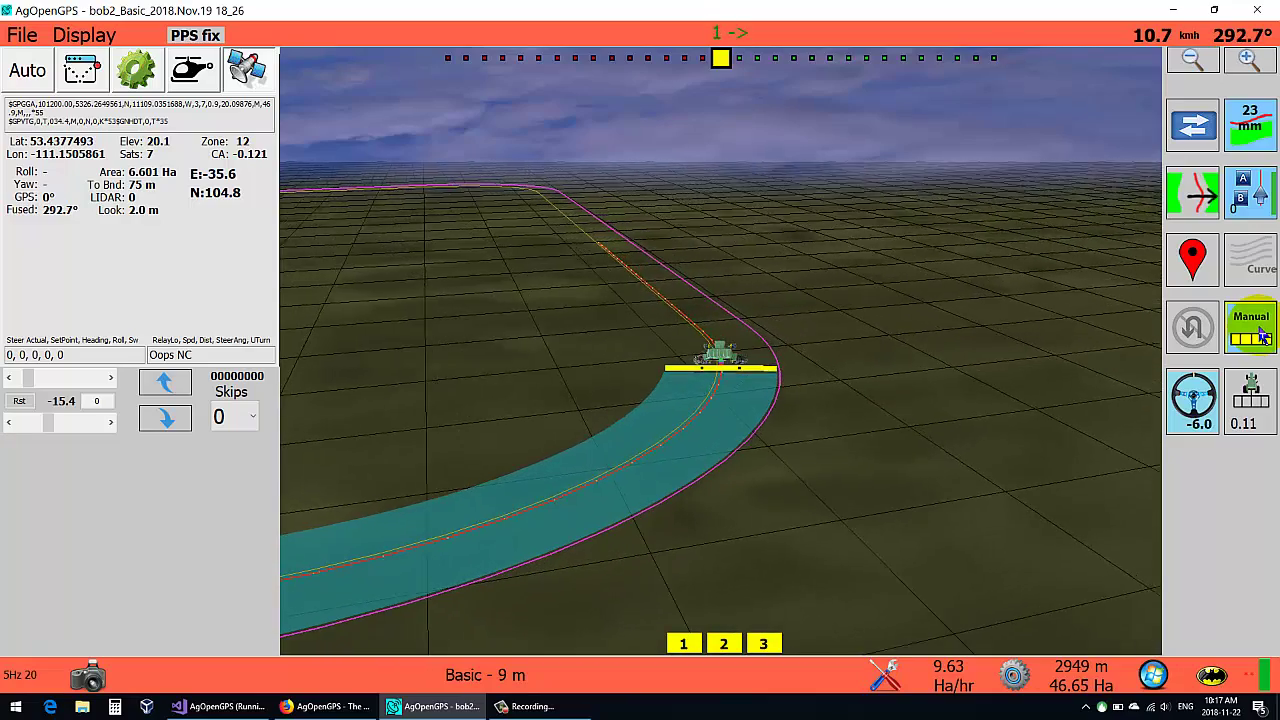
{"action": "left_click", "coordinate": [1262, 338]}
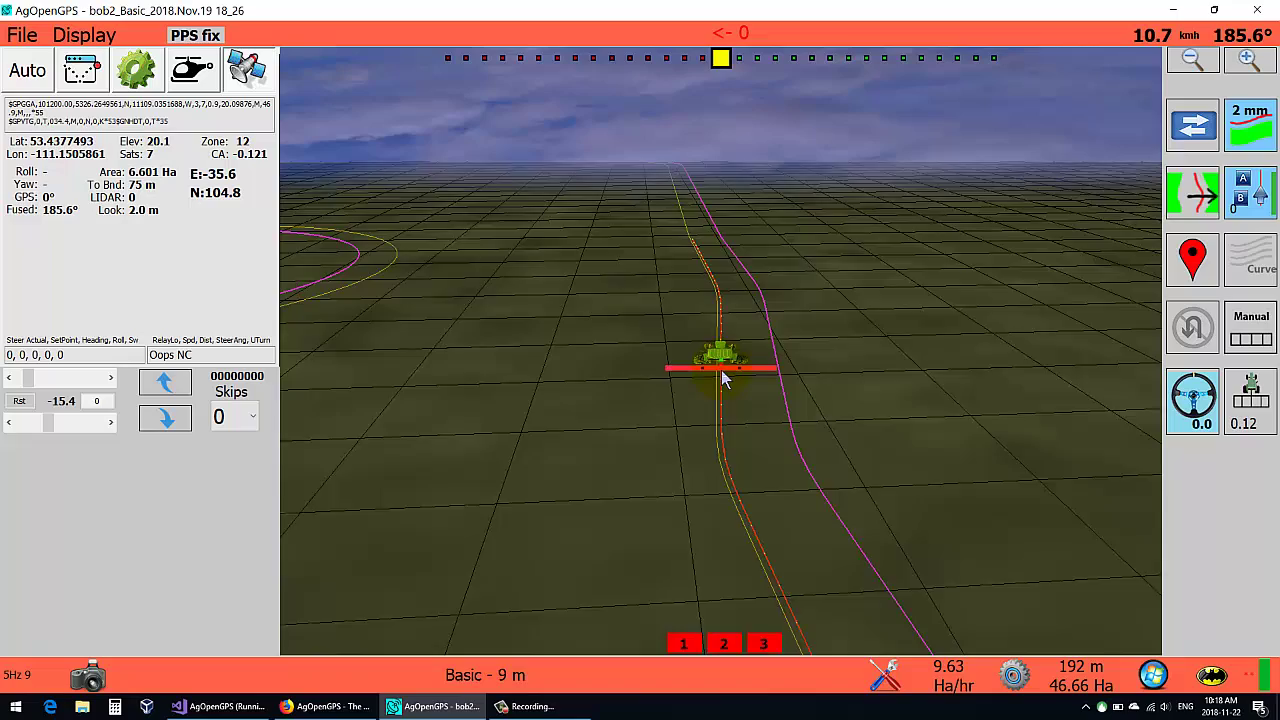
Return section control to automatic, then bring up the U-Turn settings dialog from the settings menu.
{"action": "left_click", "coordinate": [1240, 398]}
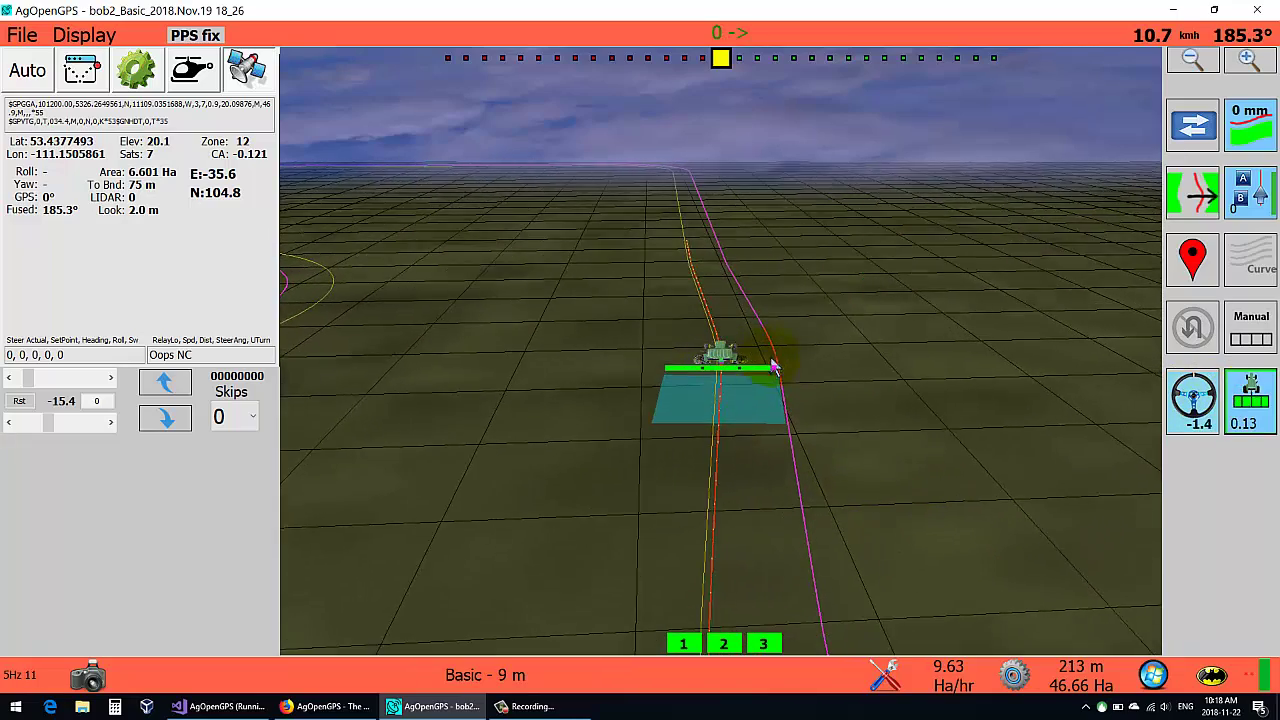
{"action": "left_click", "coordinate": [1014, 675]}
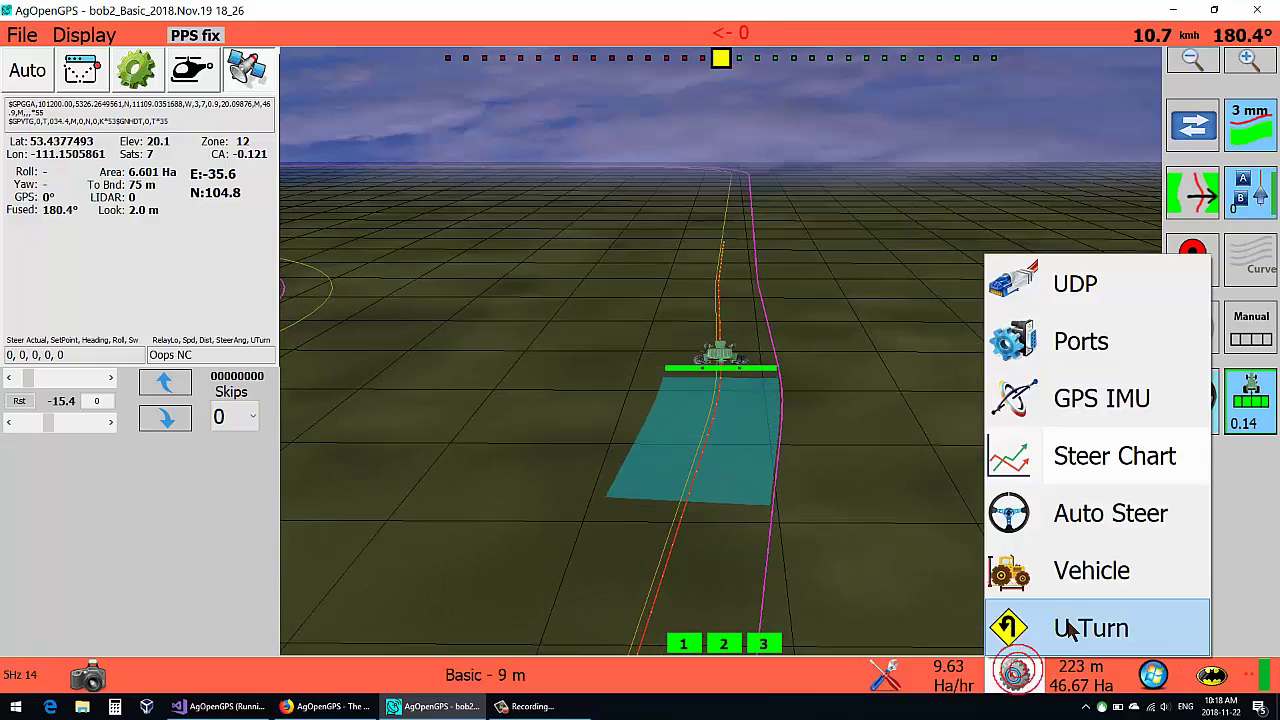
{"action": "left_click", "coordinate": [1090, 625]}
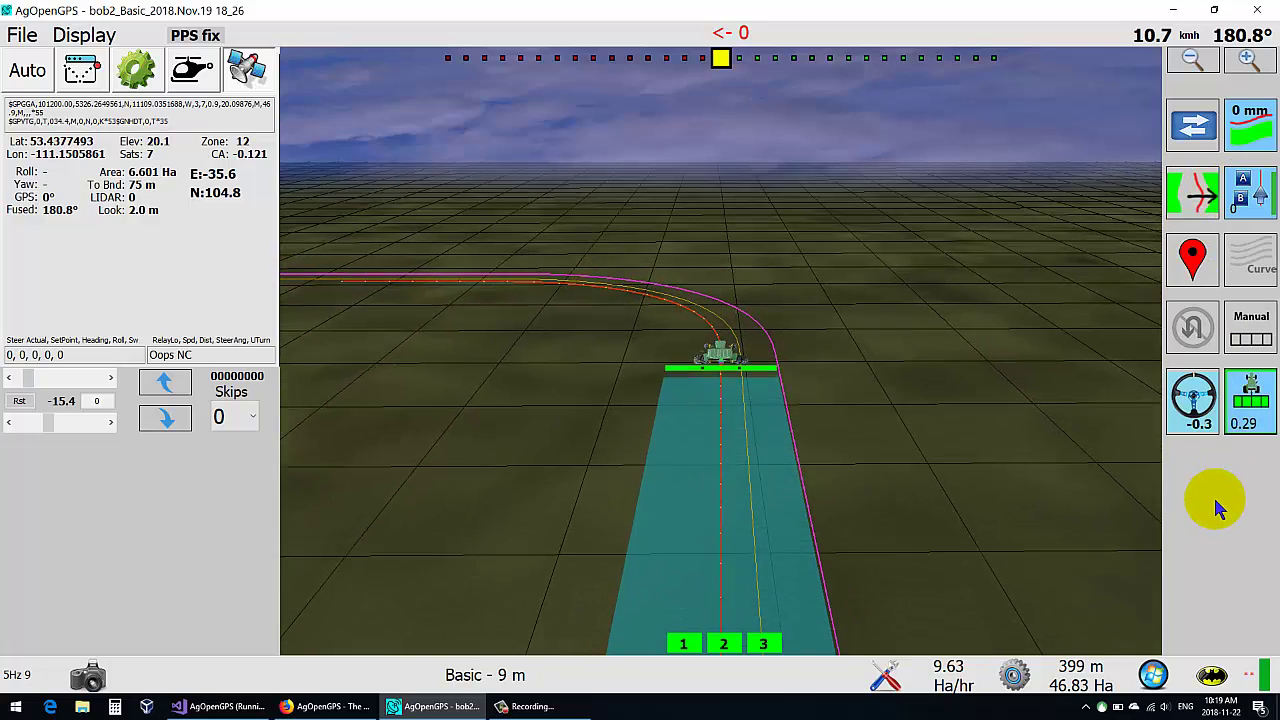
Turn off section 2 at the bottom of the field view.
{"action": "left_click", "coordinate": [725, 644]}
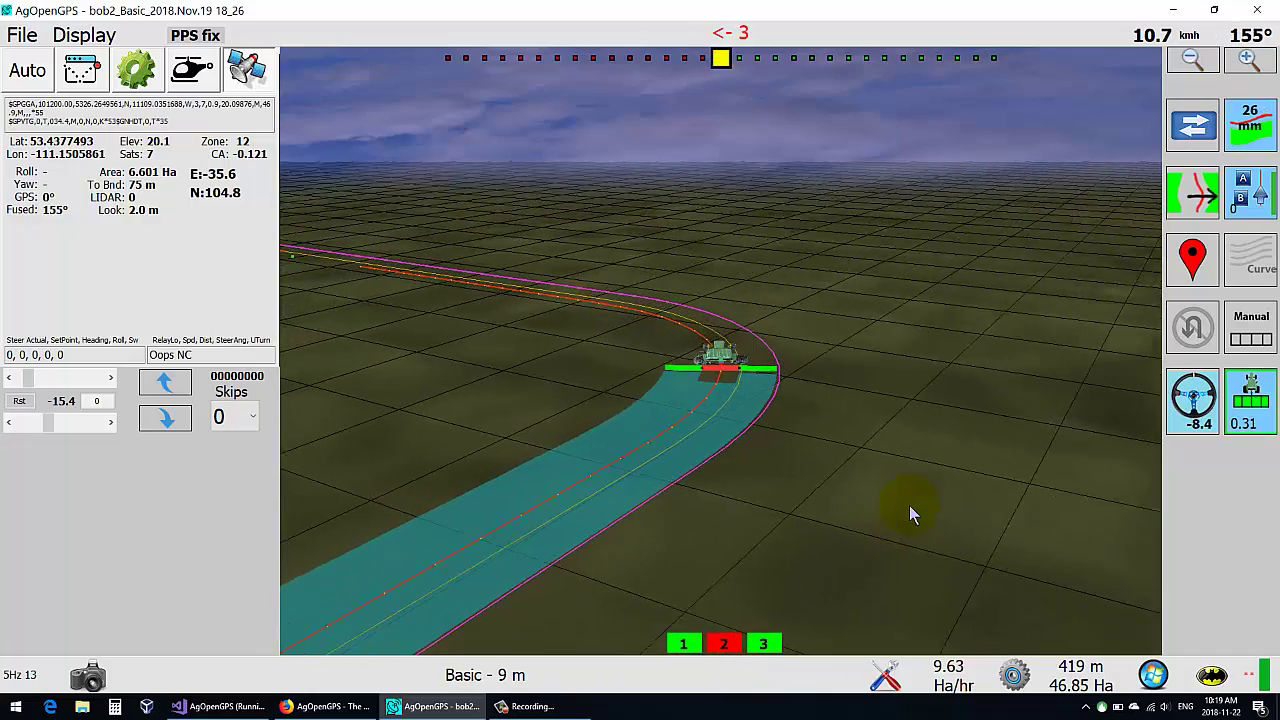